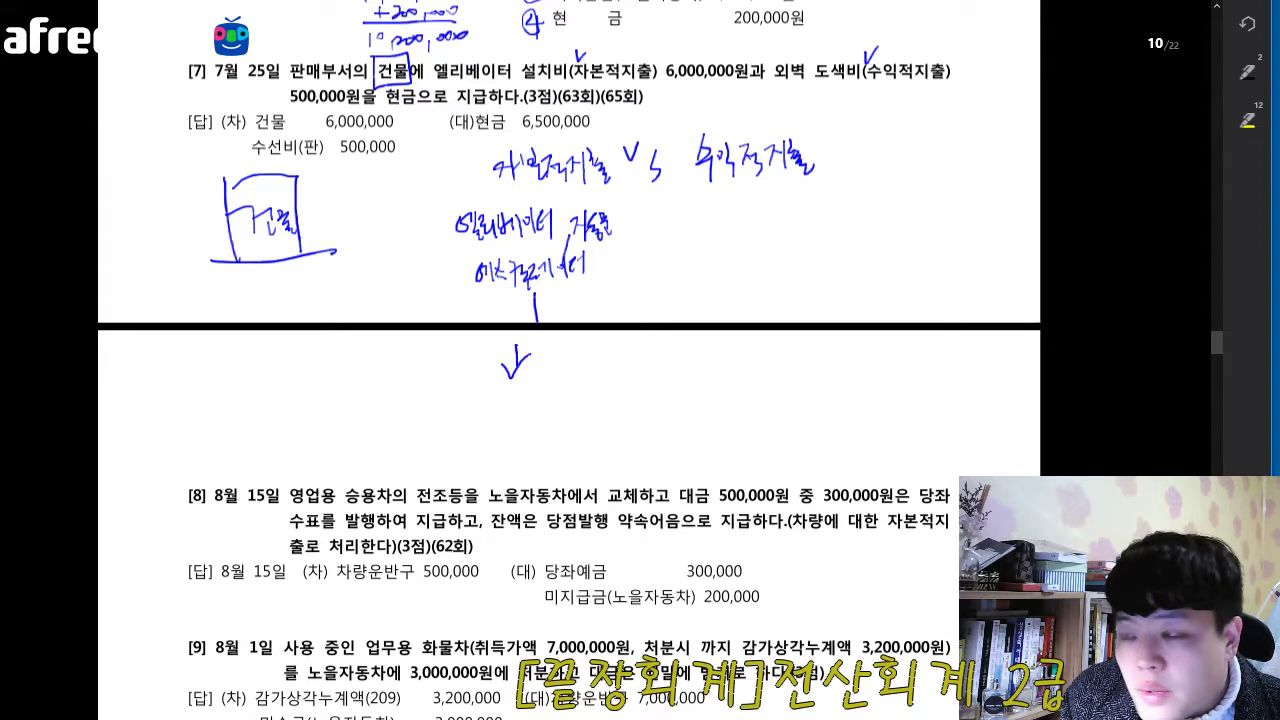
- Handwrite a circled 자산 followed by : "건물" below the arrow in the 자본적지출 column of question 7
mouse_move(458, 396)
mouse_down()
mouse_move(472, 416)
mouse_move(488, 400)
mouse_move(510, 420)
mouse_up()
drag(512, 360, 524, 362)
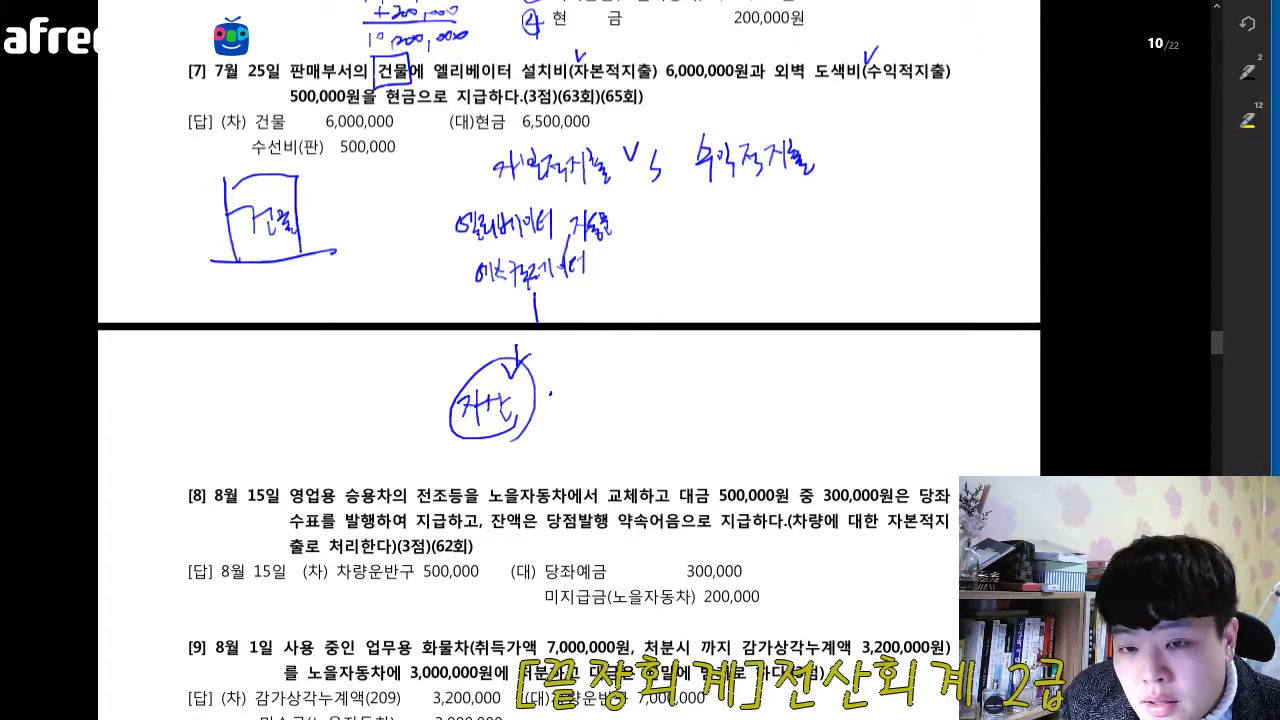
mouse_move(560, 392)
mouse_down()
mouse_move(592, 418)
mouse_move(598, 392)
mouse_move(601, 415)
mouse_move(563, 391)
mouse_move(606, 397)
mouse_up()
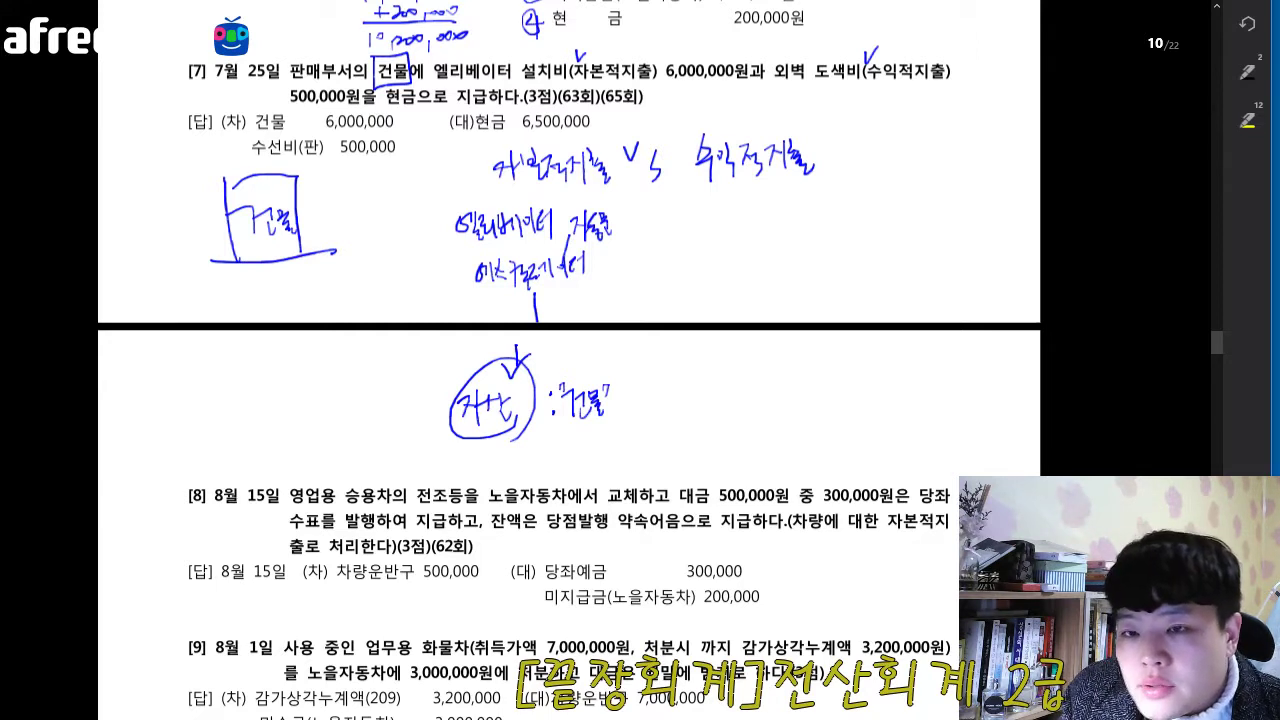
- Handwrite the examples 유리창교체, 도색(페인트칠) beneath the 수익적지출 heading
drag(718, 210, 724, 220)
mouse_move(712, 223)
mouse_down()
mouse_move(732, 236)
mouse_move(744, 226)
mouse_up()
drag(742, 216, 750, 236)
drag(754, 210, 768, 228)
mouse_move(762, 210)
mouse_down()
mouse_move(788, 214)
mouse_move(786, 226)
mouse_up()
mouse_move(786, 220)
mouse_down()
mouse_move(796, 232)
mouse_move(800, 218)
mouse_up()
drag(796, 210, 810, 224)
mouse_move(814, 206)
mouse_down()
mouse_move(815, 236)
mouse_move(846, 222)
mouse_up()
mouse_move(844, 220)
mouse_down()
mouse_move(866, 228)
mouse_move(880, 210)
mouse_up()
drag(874, 204, 886, 234)
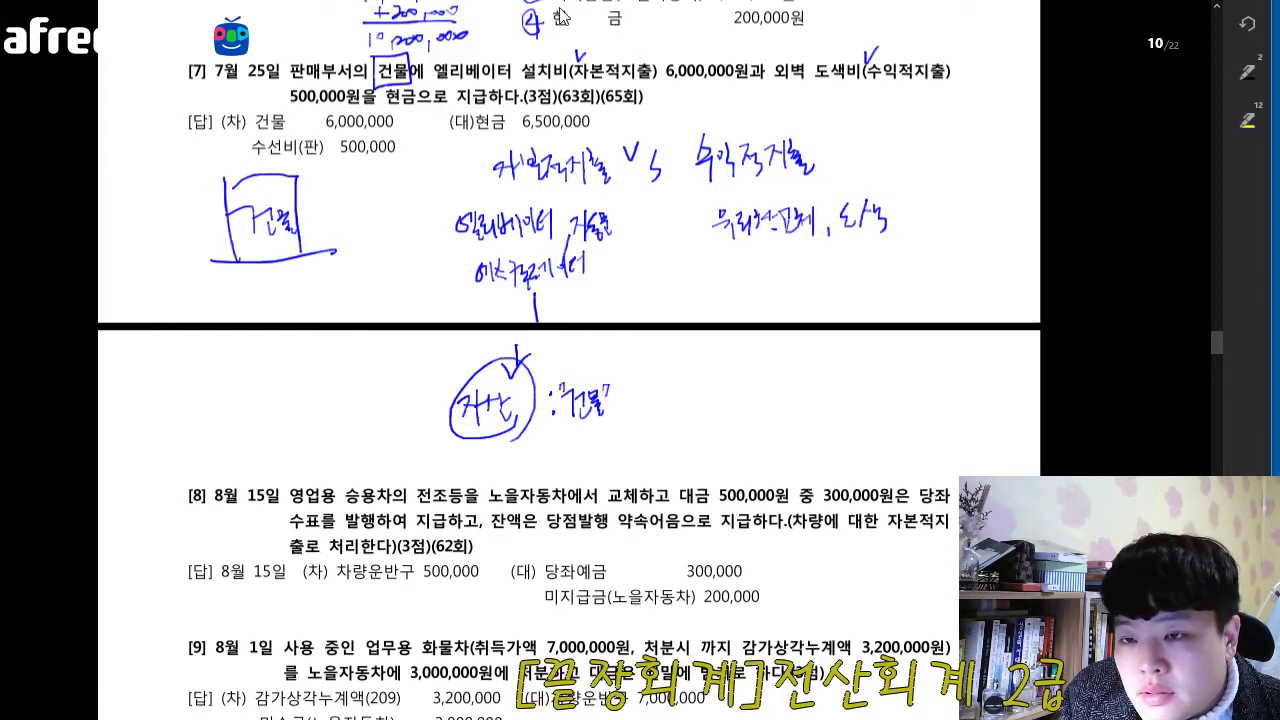
mouse_move(902, 172)
mouse_down()
mouse_move(896, 230)
mouse_move(932, 220)
mouse_move(950, 196)
mouse_move(962, 216)
mouse_move(1014, 222)
mouse_up()
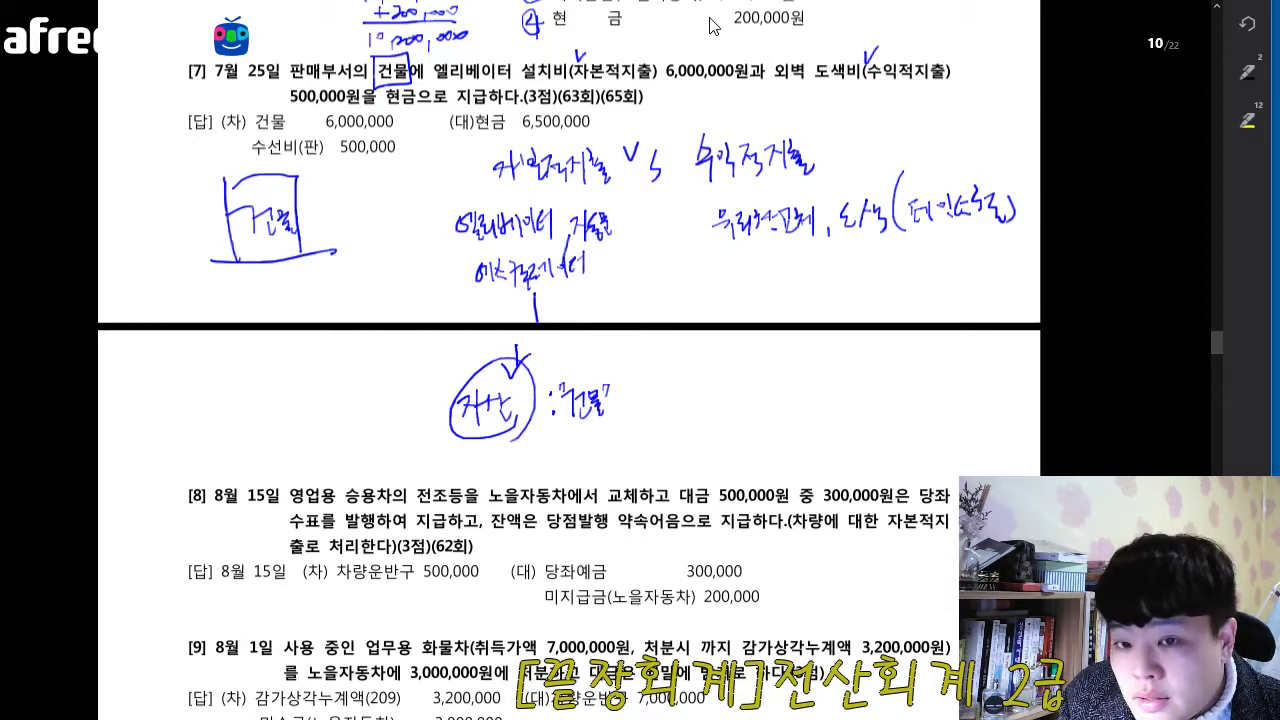
- Draw a downward arrow below the 수익적지출 examples and handwrite a circled 비용 followed by : "수선비"
mouse_move(800, 275)
mouse_down()
mouse_move(801, 362)
mouse_move(812, 347)
mouse_up()
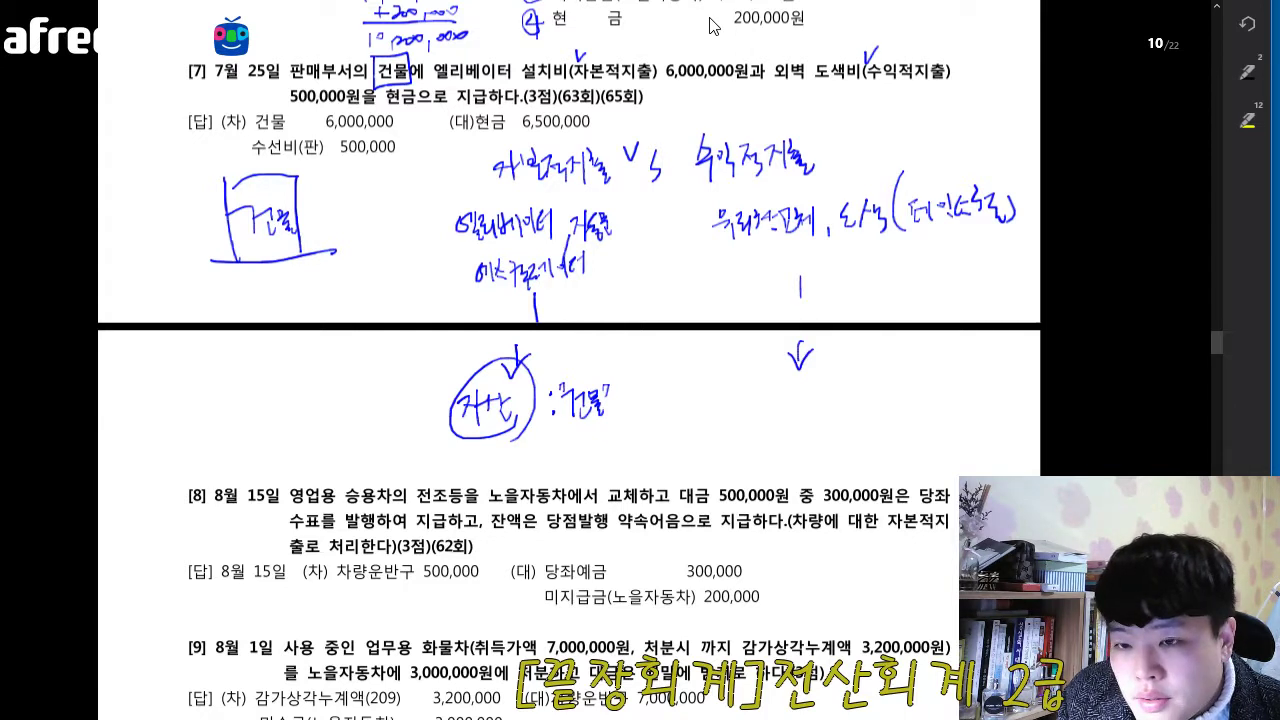
drag(737, 390, 758, 425)
drag(762, 392, 784, 424)
mouse_move(768, 372)
mouse_down()
mouse_move(832, 396)
mouse_move(848, 386)
mouse_up()
mouse_move(842, 388)
mouse_down()
mouse_move(843, 420)
mouse_move(870, 386)
mouse_up()
drag(858, 400, 875, 398)
drag(875, 388, 888, 420)
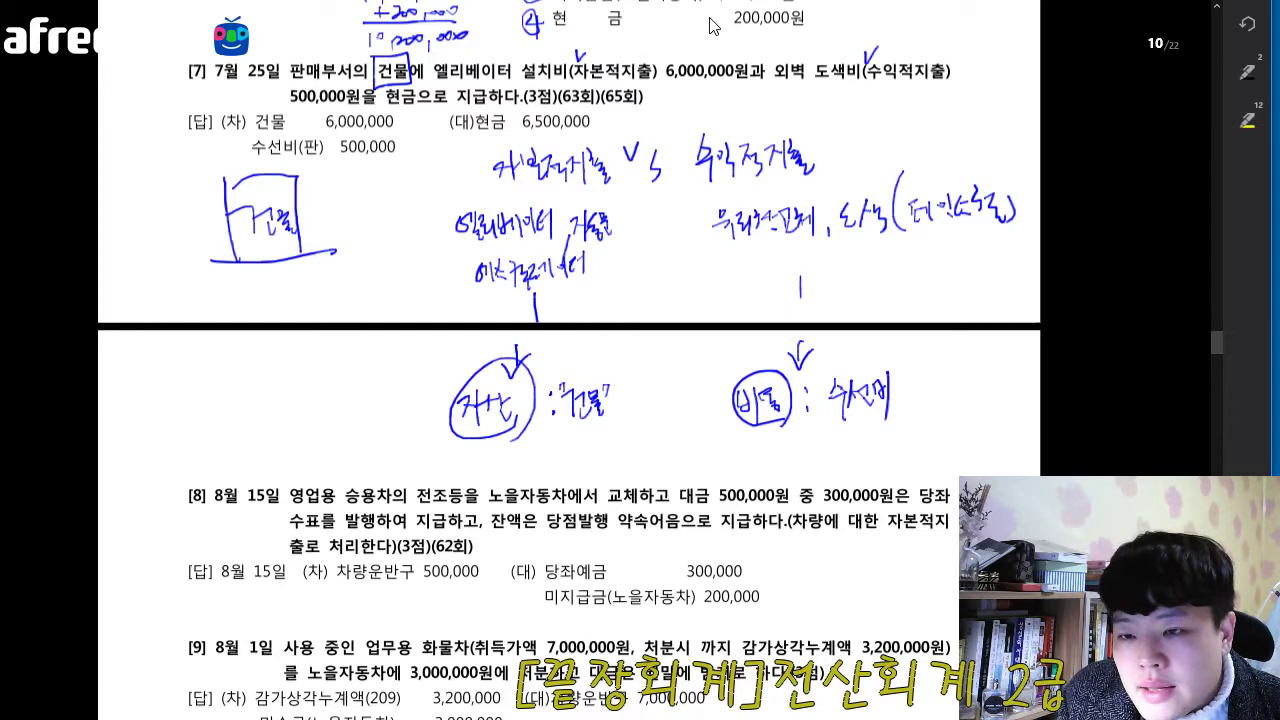
drag(822, 368, 818, 379)
drag(905, 372, 904, 381)
drag(912, 371, 911, 380)
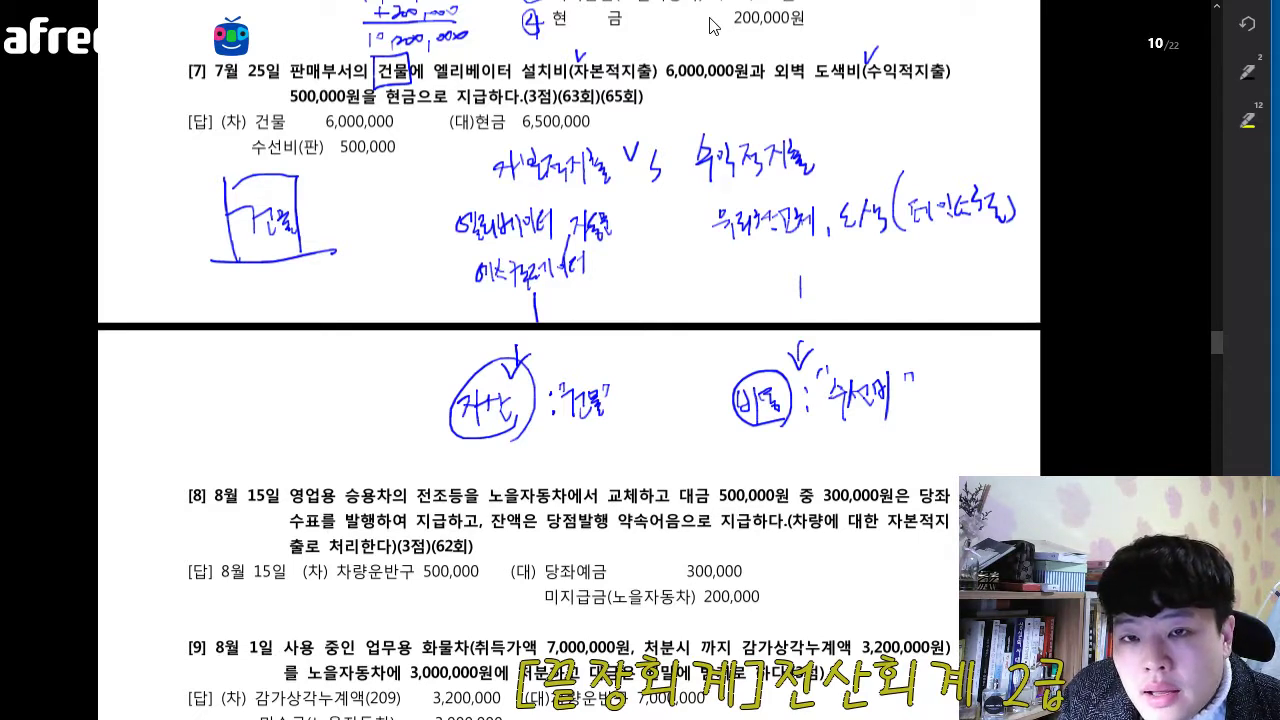
- Mark the key wording of question 7 and number its answer entries in green: 건물 1, 수선비 2 and 현금 3
mouse_move(431, 59)
mouse_down()
mouse_move(434, 71)
mouse_move(442, 57)
mouse_up()
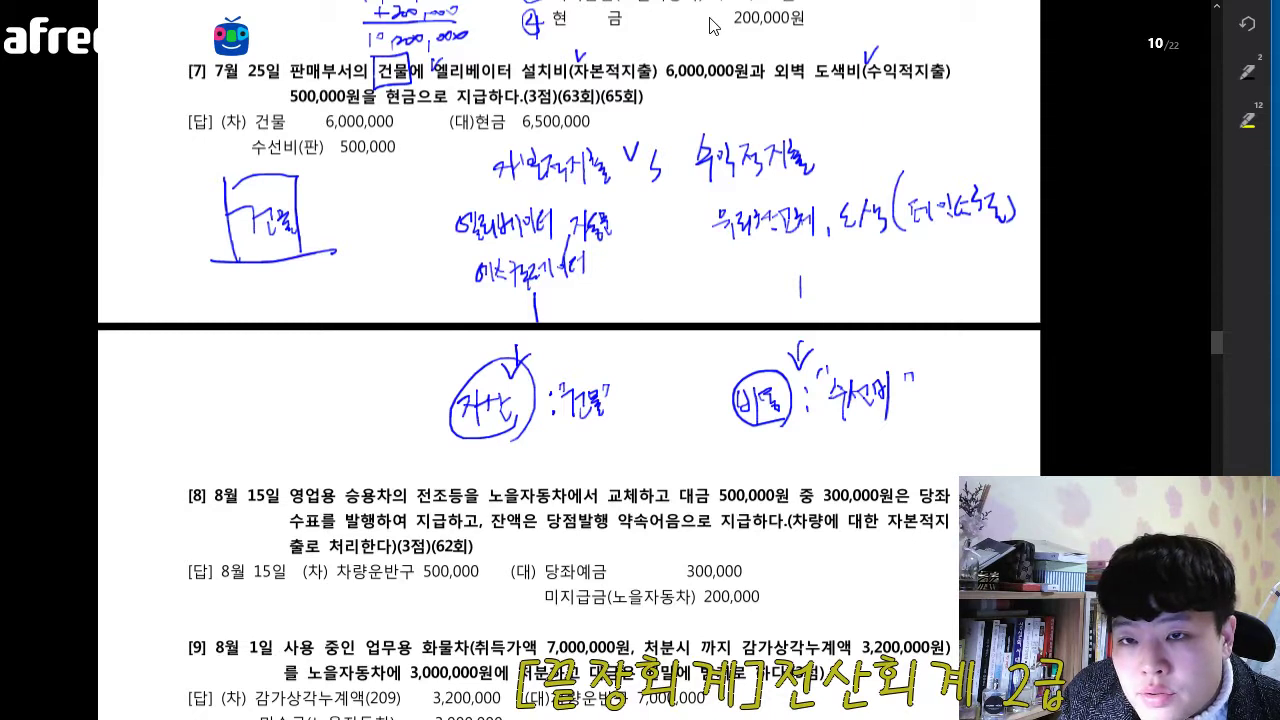
drag(770, 46, 742, 98)
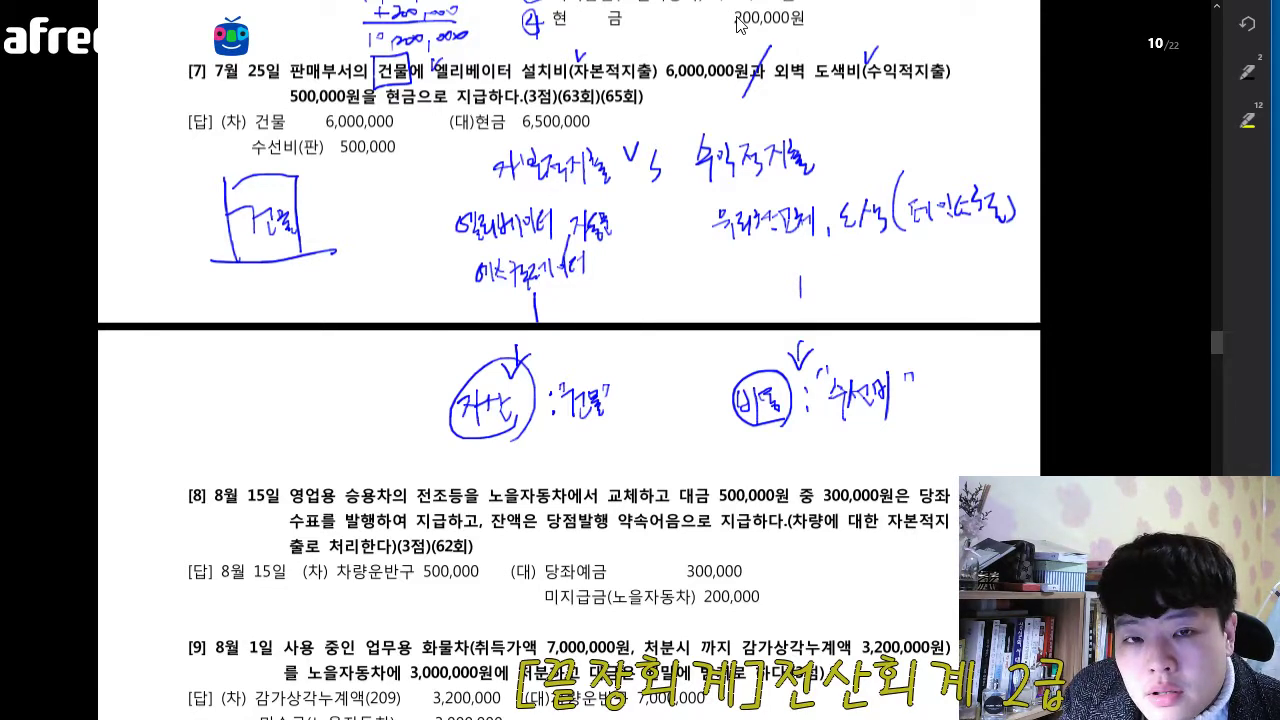
mouse_move(246, 106)
mouse_down()
mouse_move(234, 116)
mouse_move(255, 104)
mouse_up()
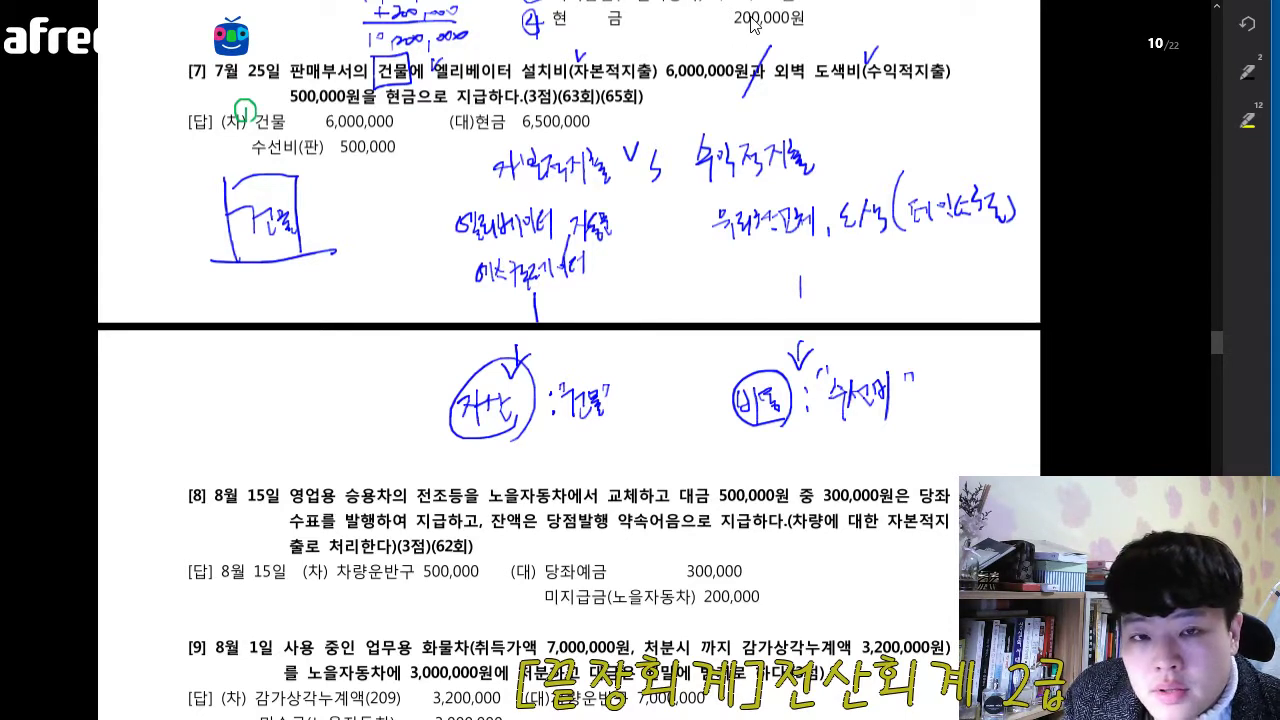
mouse_move(229, 147)
mouse_down()
mouse_move(238, 157)
mouse_move(218, 146)
mouse_move(246, 152)
mouse_up()
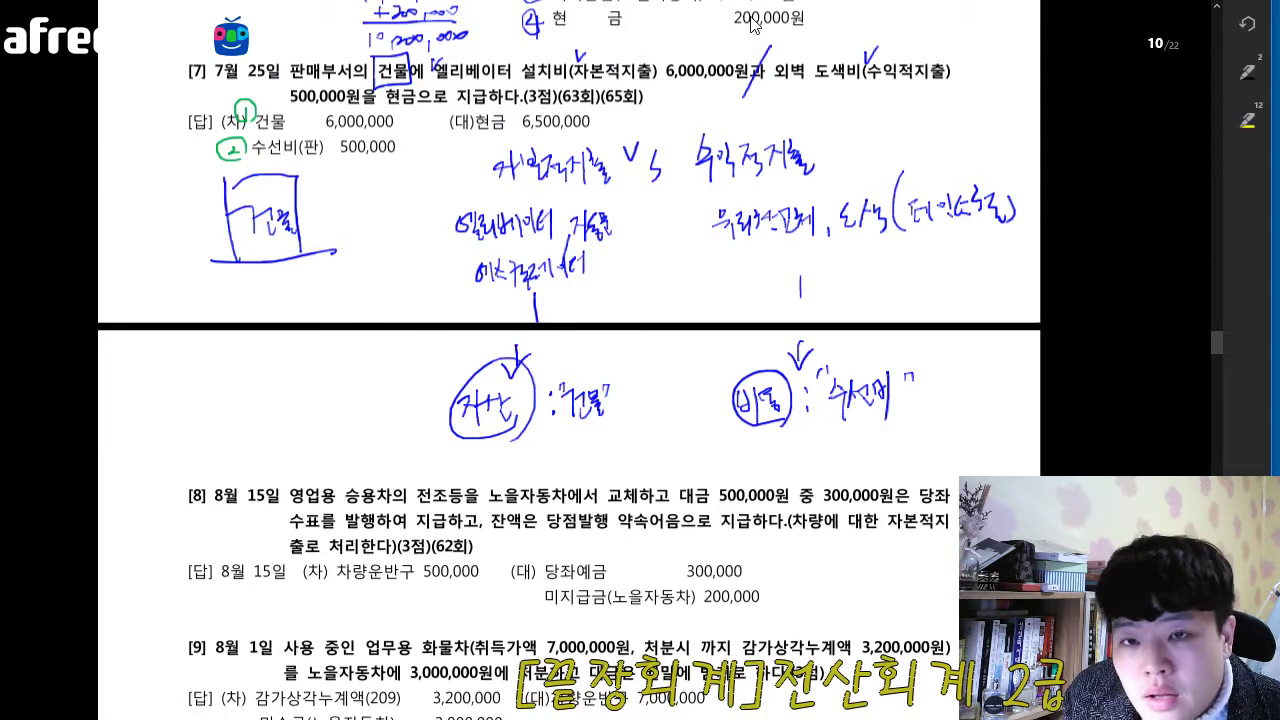
drag(408, 86, 380, 106)
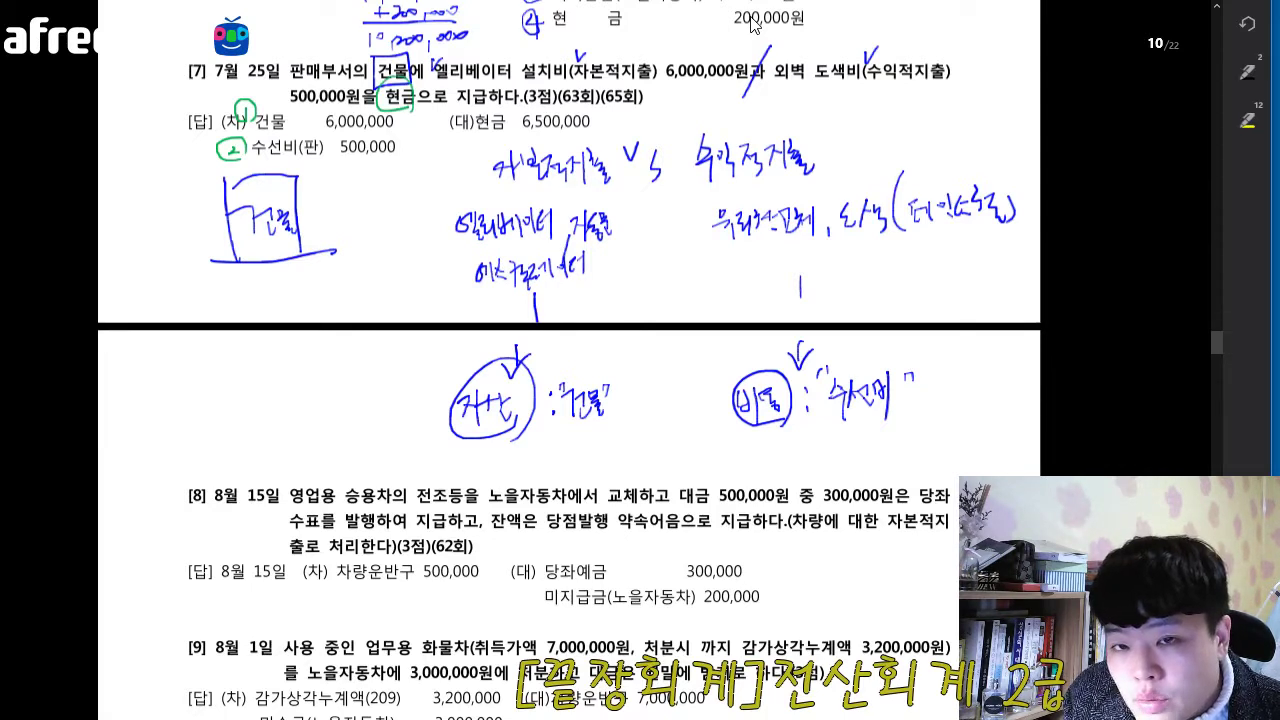
drag(471, 129, 468, 126)
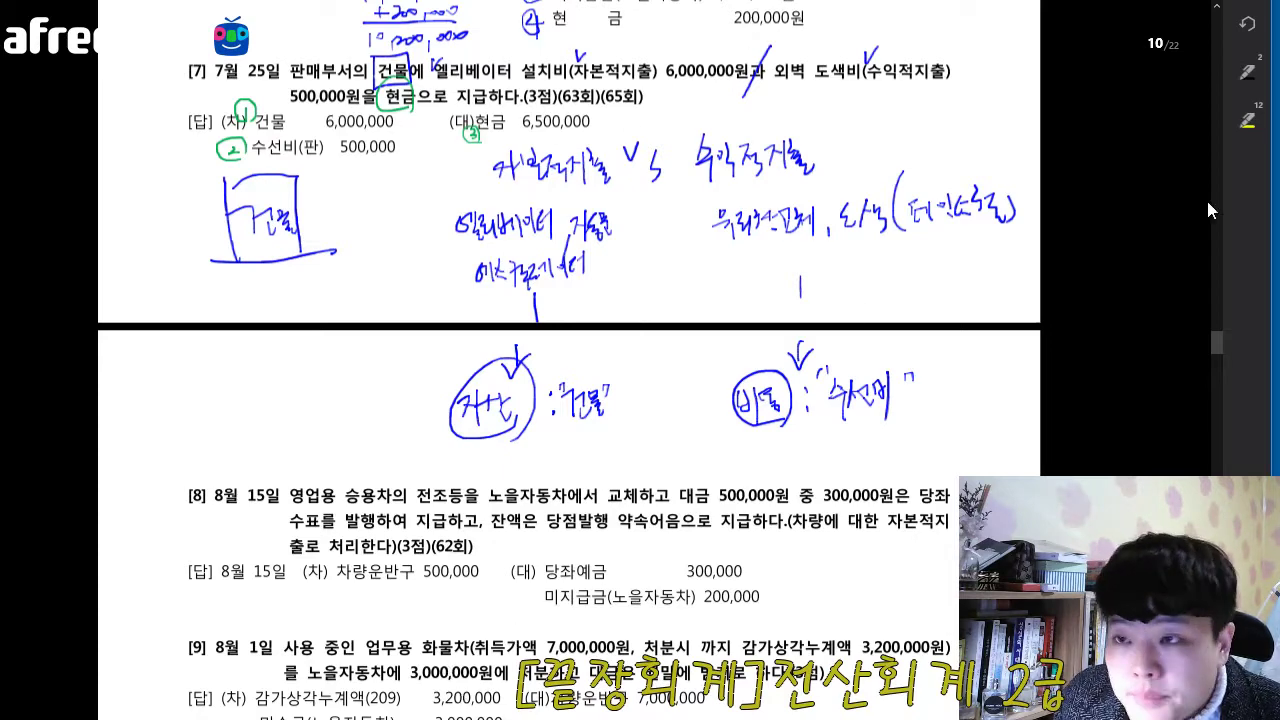
- Switch to KcLep, open 일반전표입력 for 25 July 2016, and place its window below question 7's answer
key(super+d)
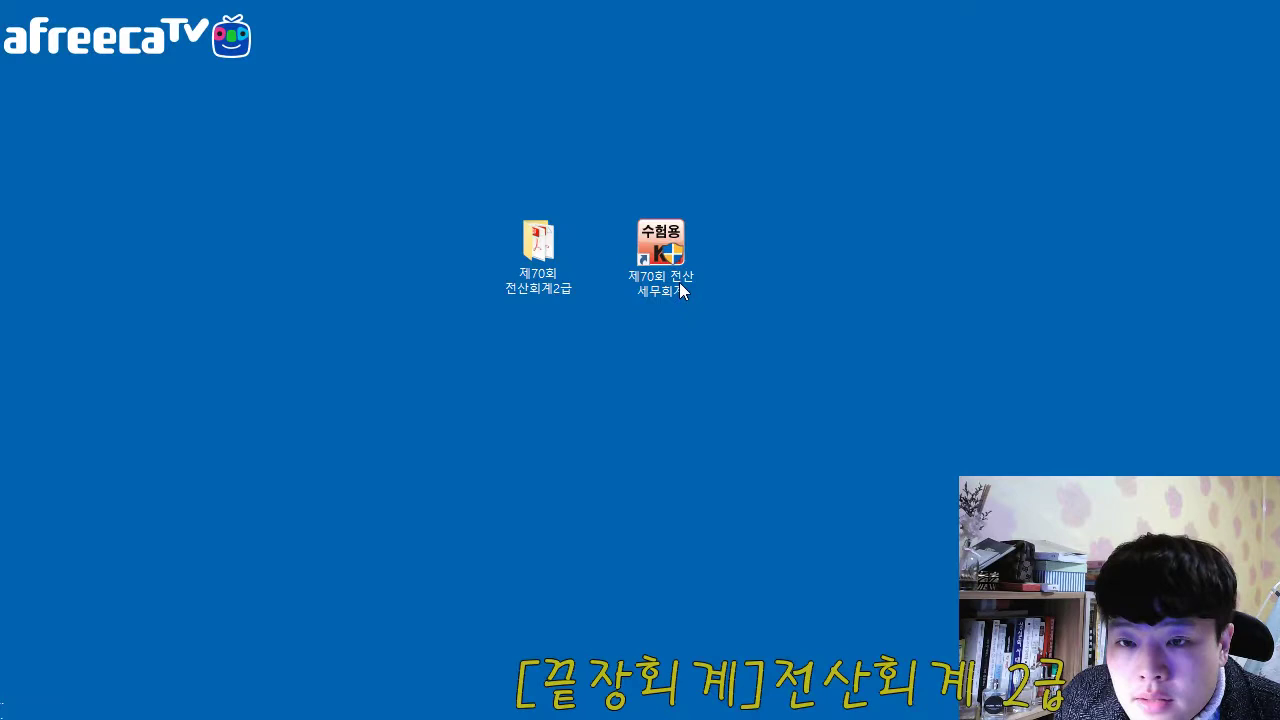
double_click(659, 262)
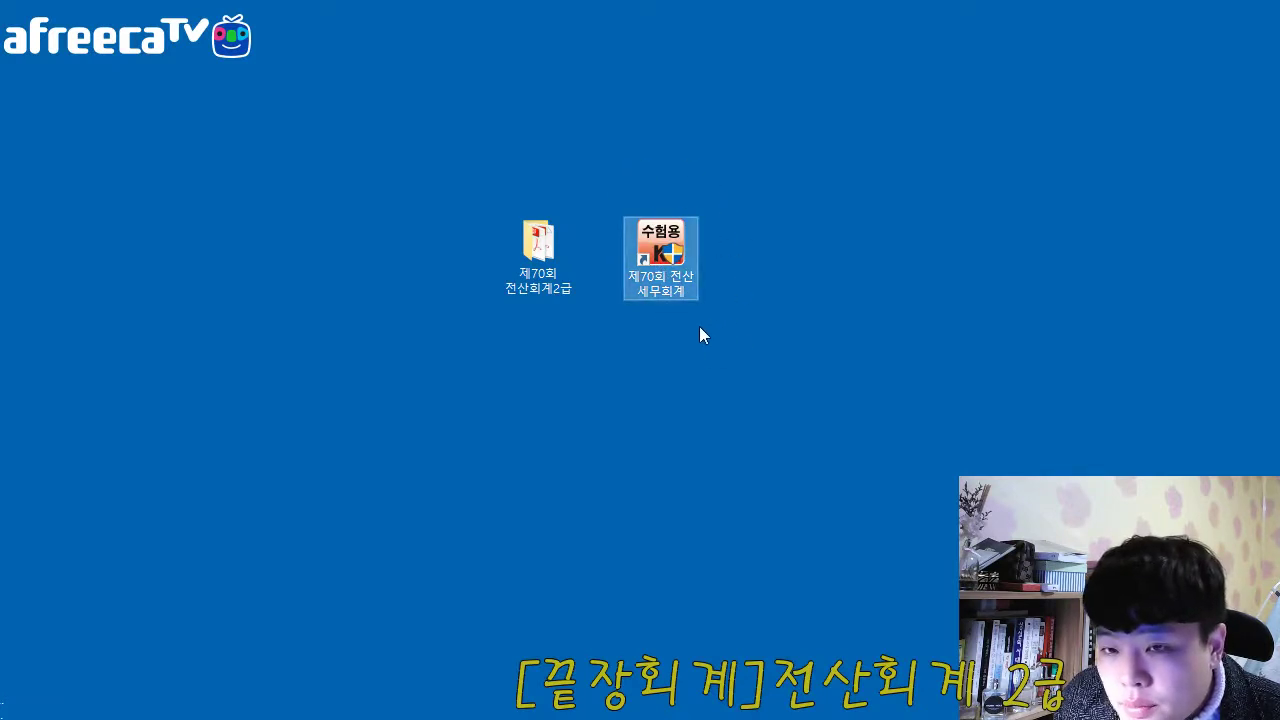
double_click(679, 251)
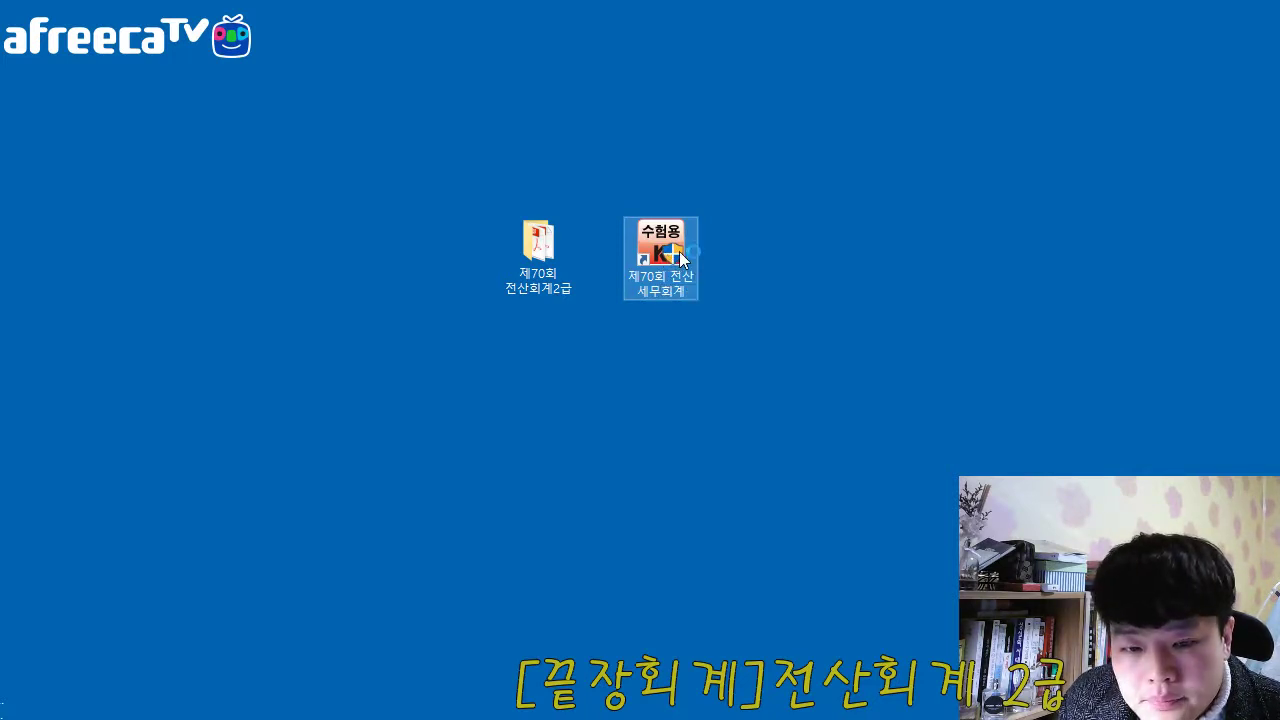
click(469, 549)
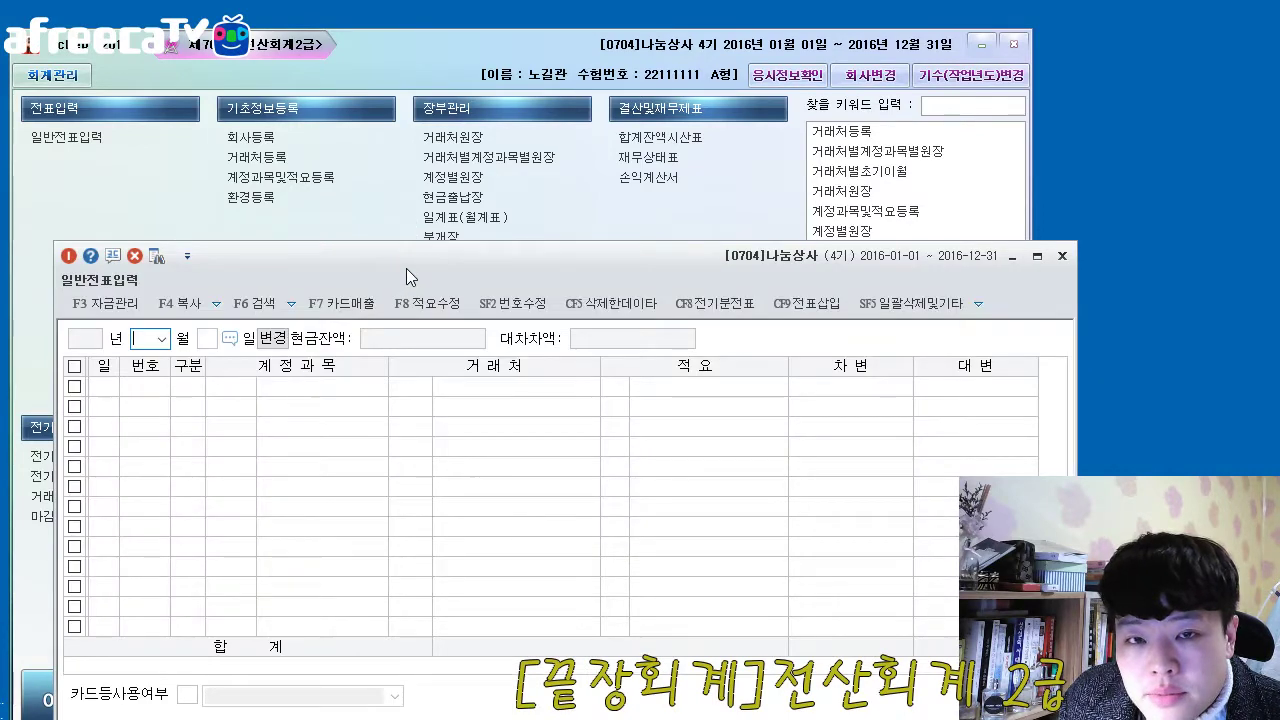
drag(404, 269, 454, 98)
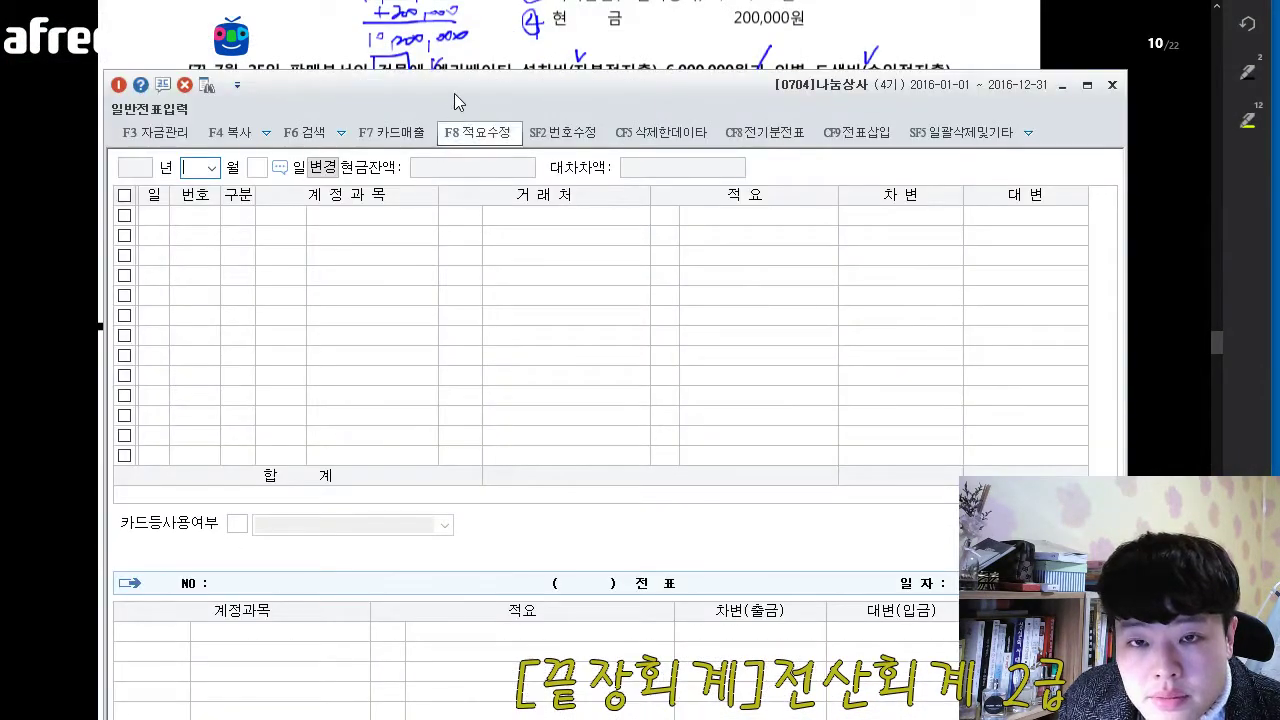
drag(452, 24, 463, 197)
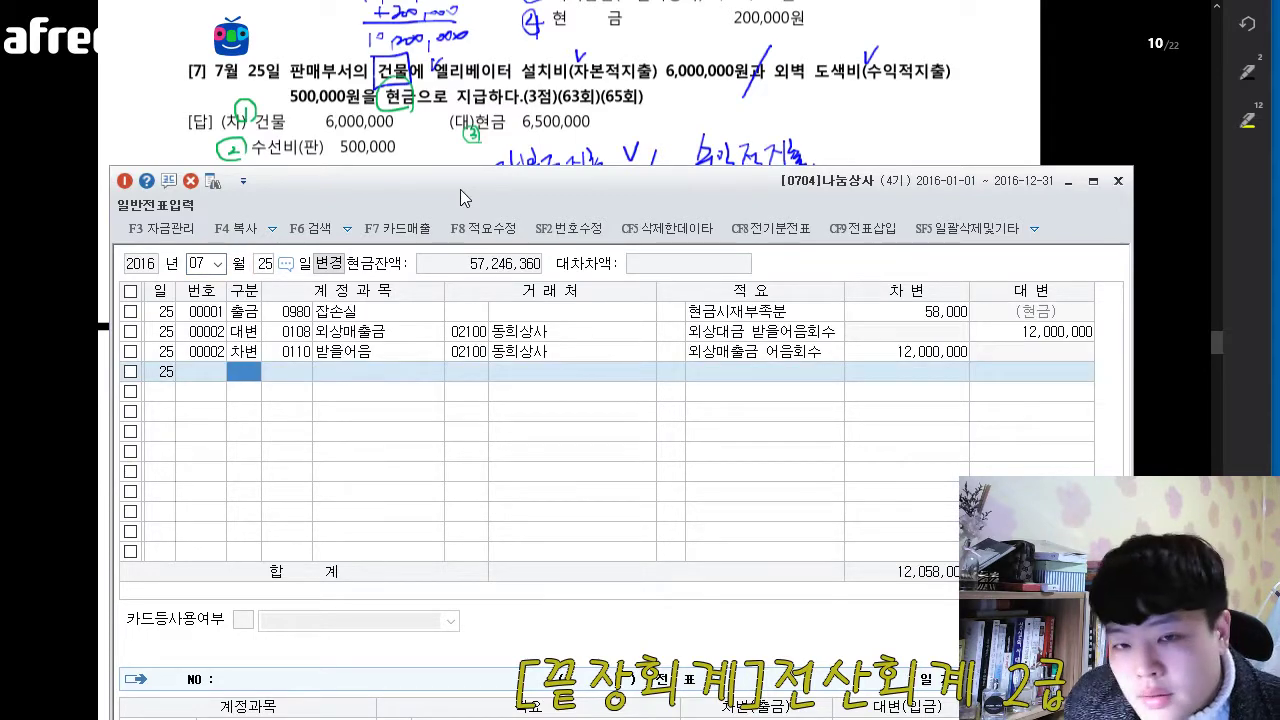
click(393, 309)
click(387, 336)
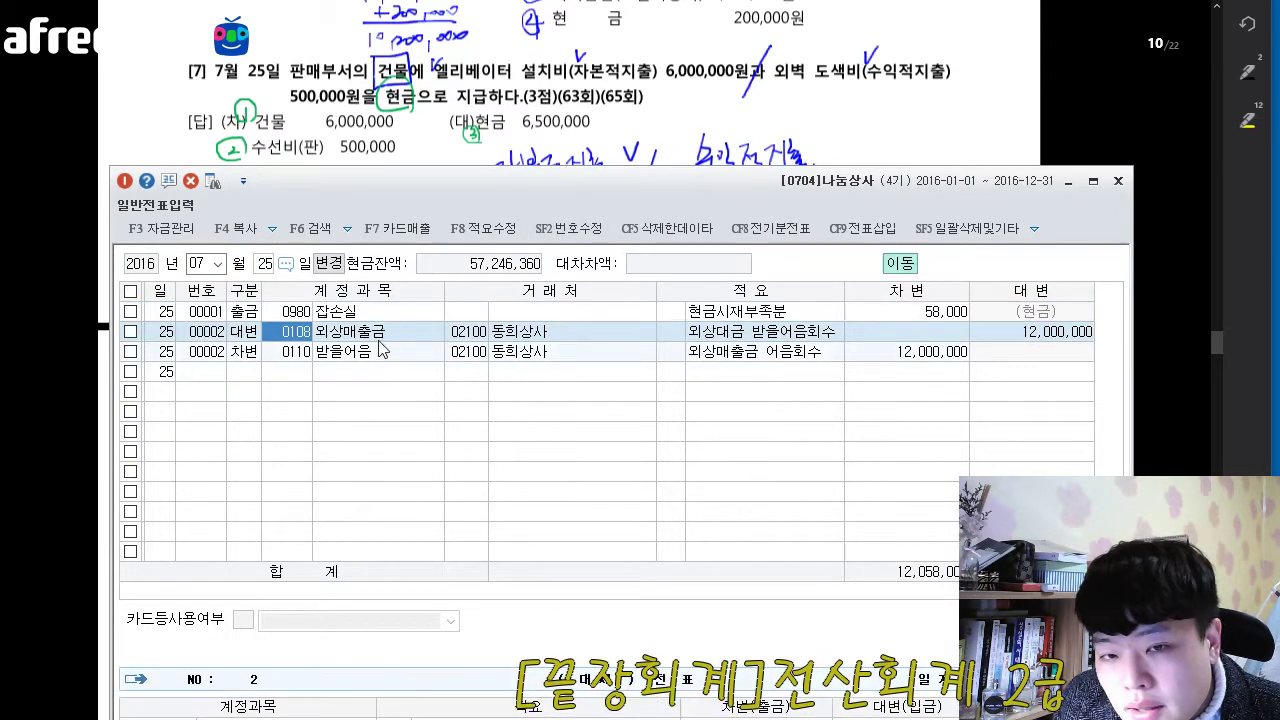
click(376, 346)
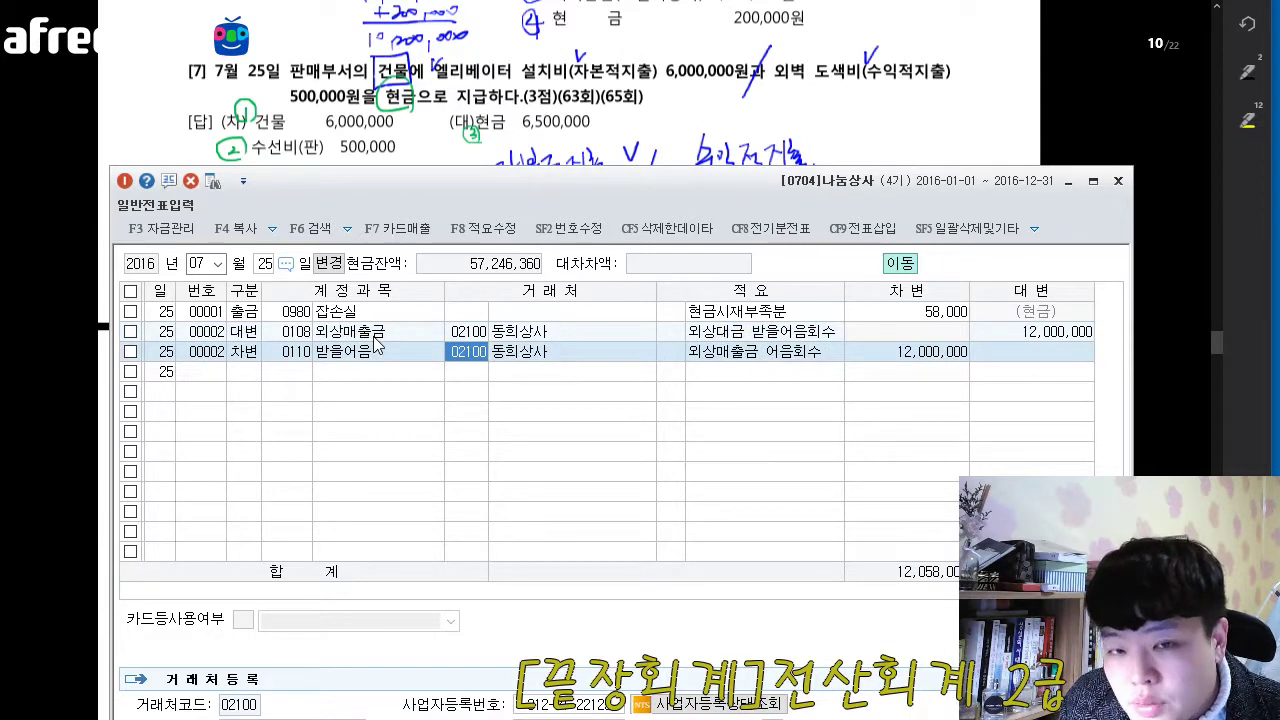
- Start a debit (차변) entry on the blank line for the 25th with account 0202 건물
click(244, 371)
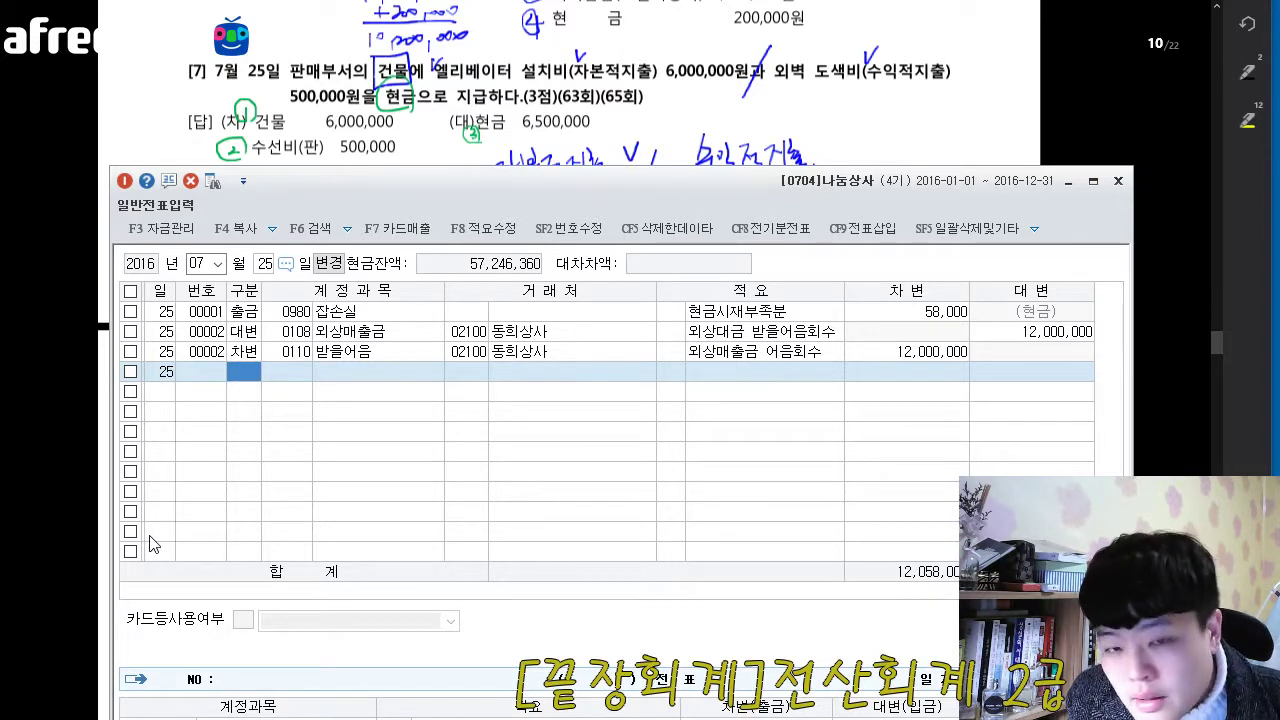
key(3)
key(Return)
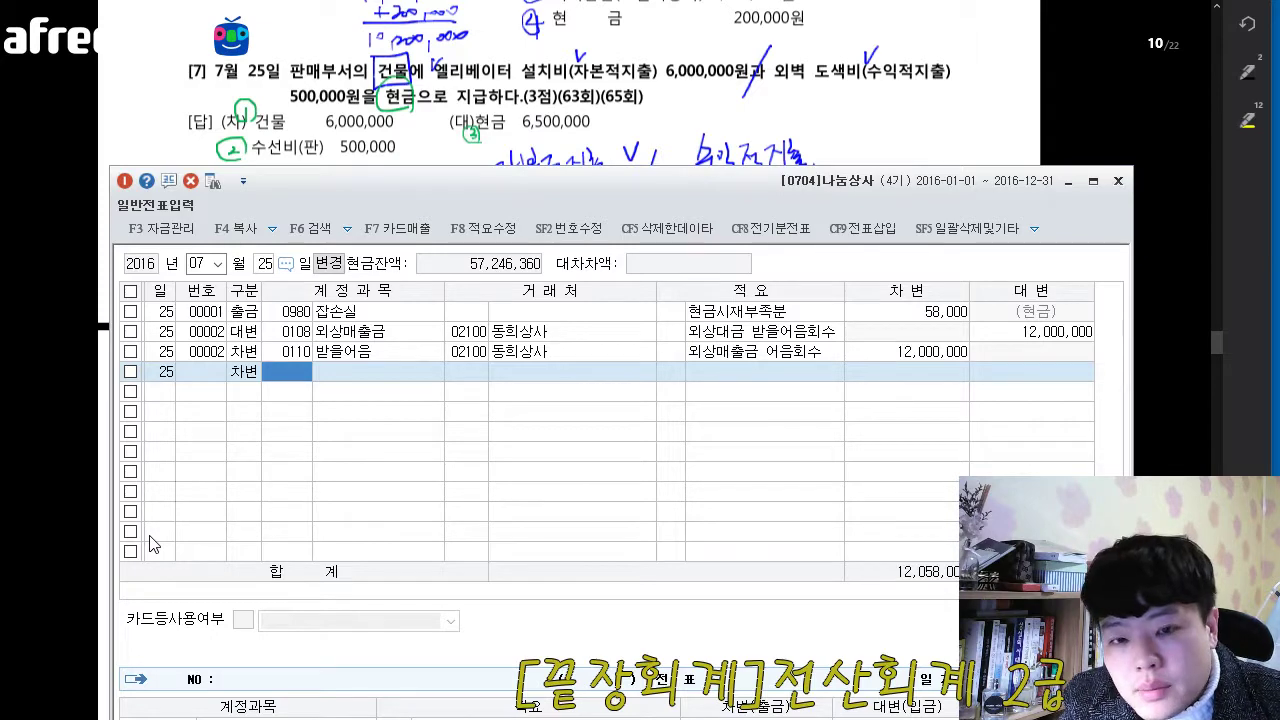
key(F2)
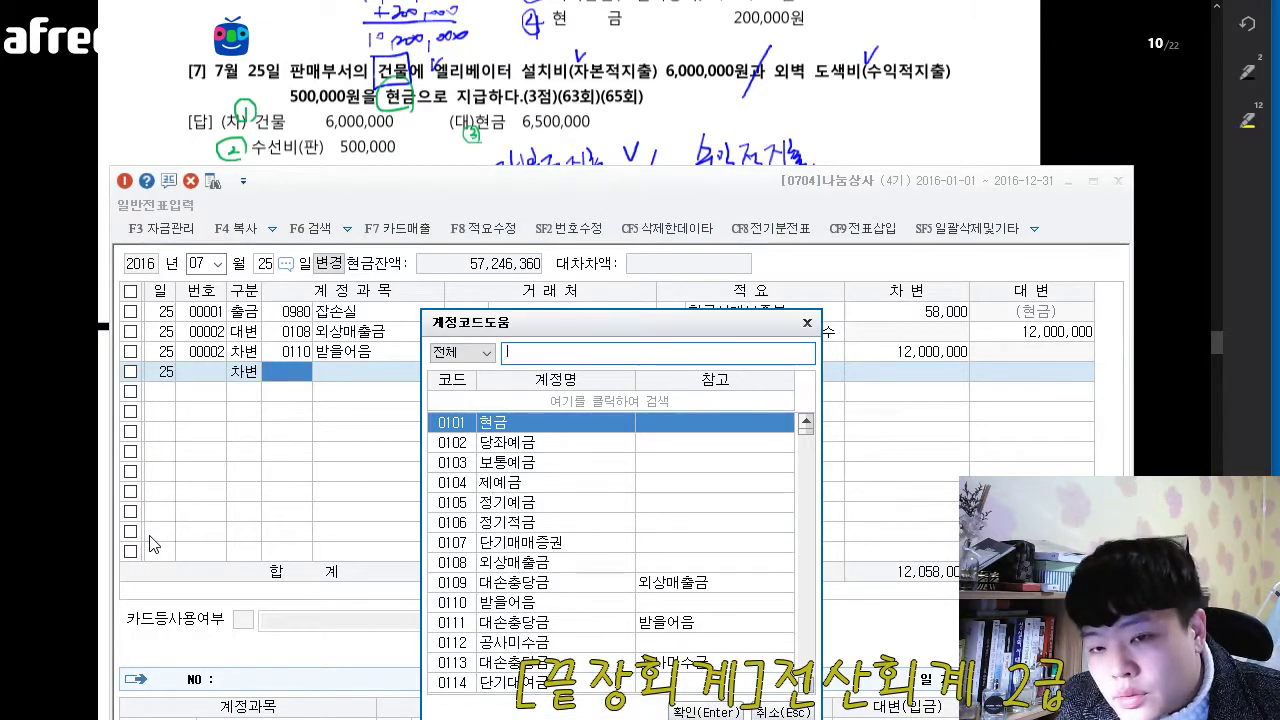
text(건물)
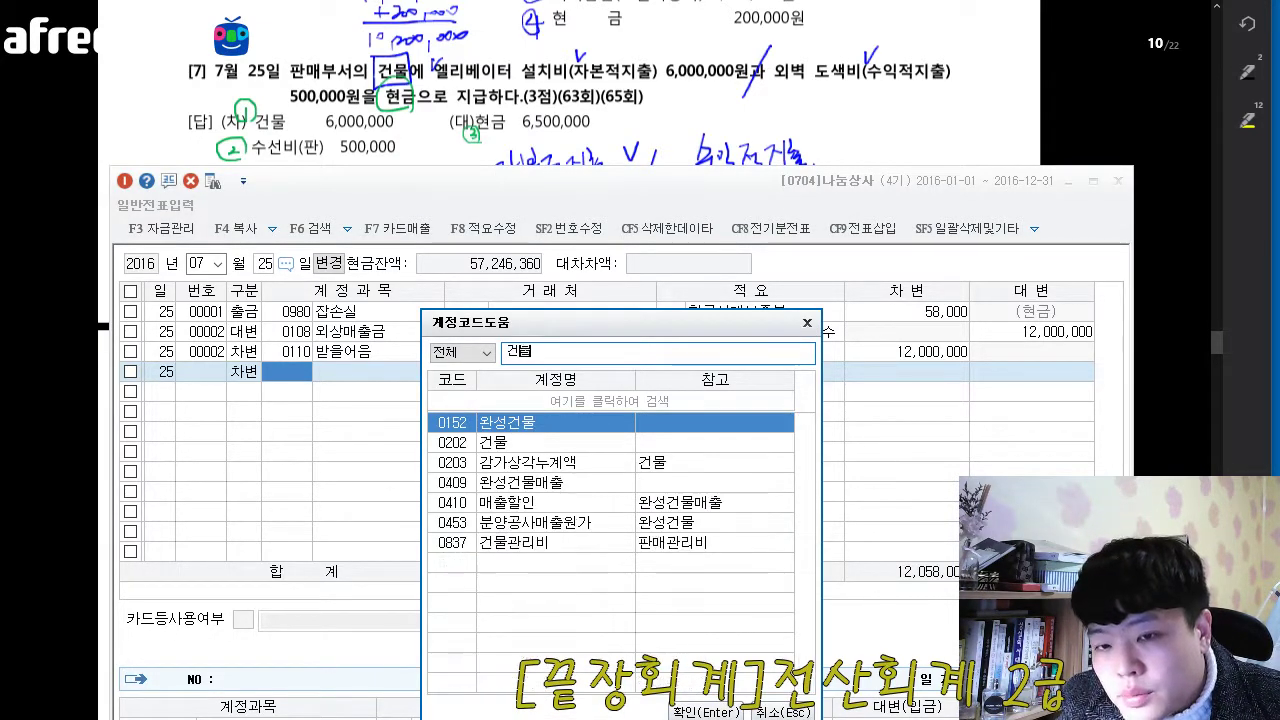
key(Down)
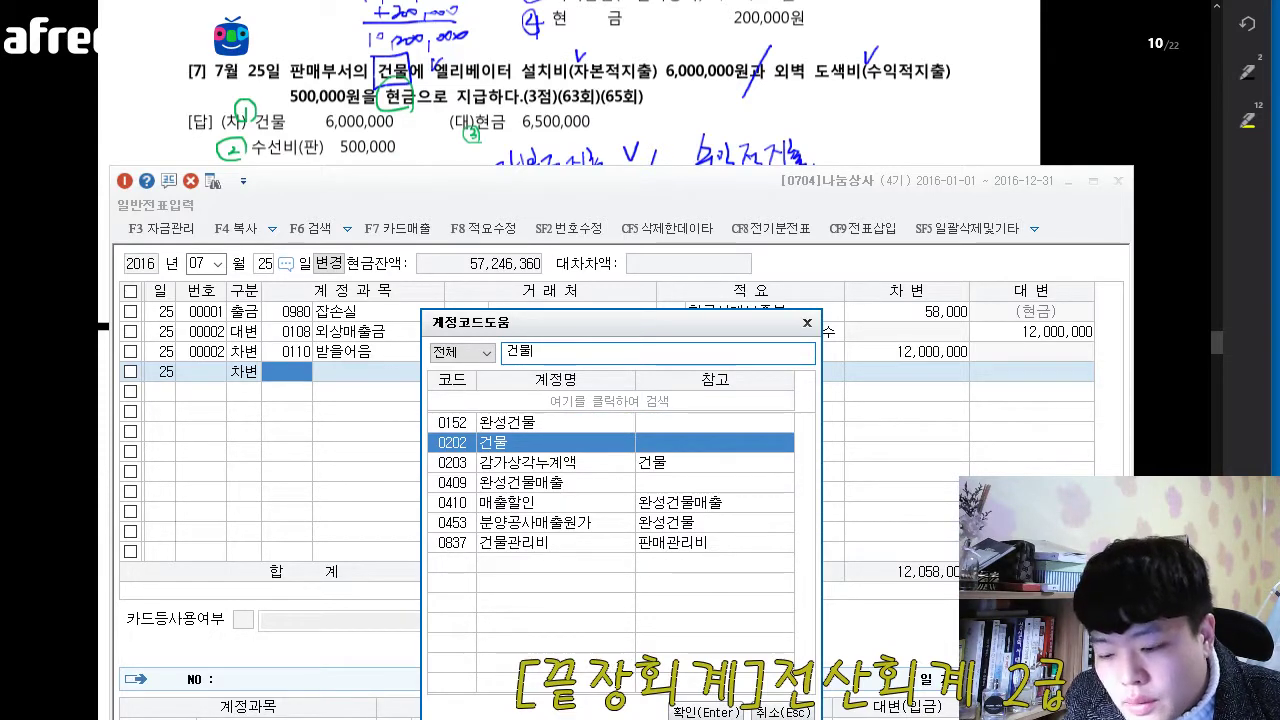
key(Return)
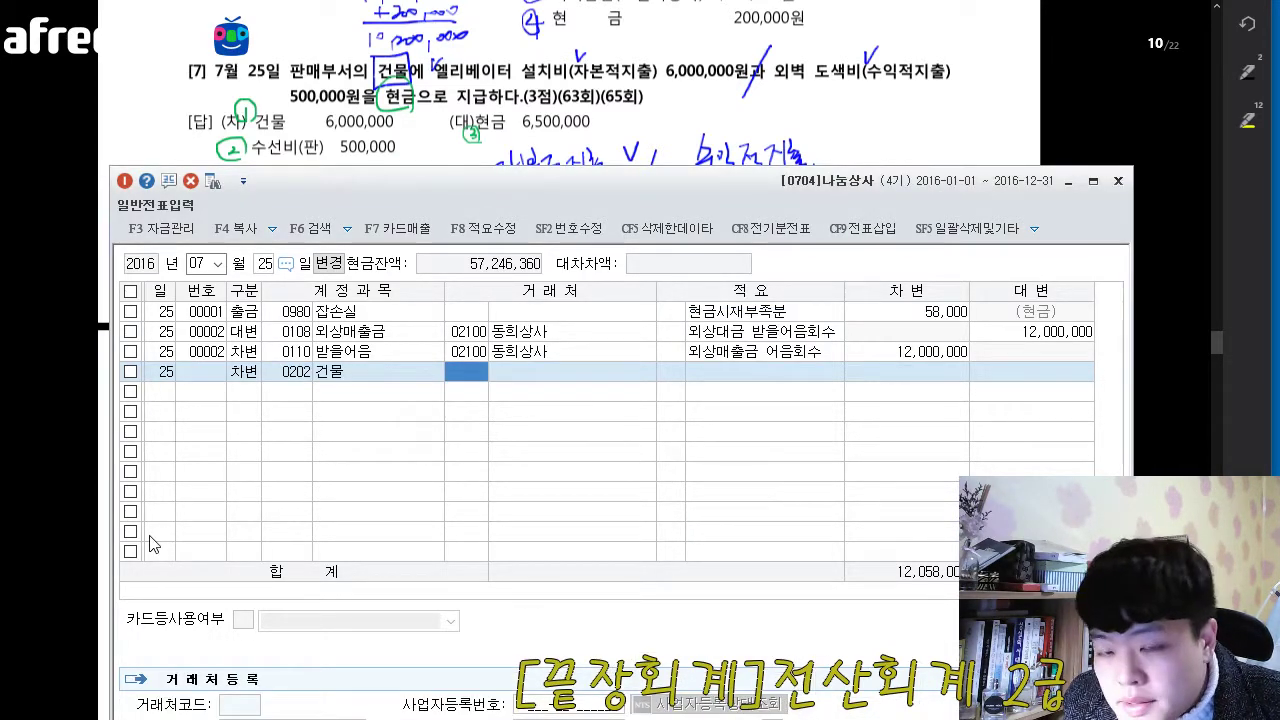
- Set the 건물 line's debit amount to 6,000,000, leaving its counterparty and description blank
key(Return)
key(Return)
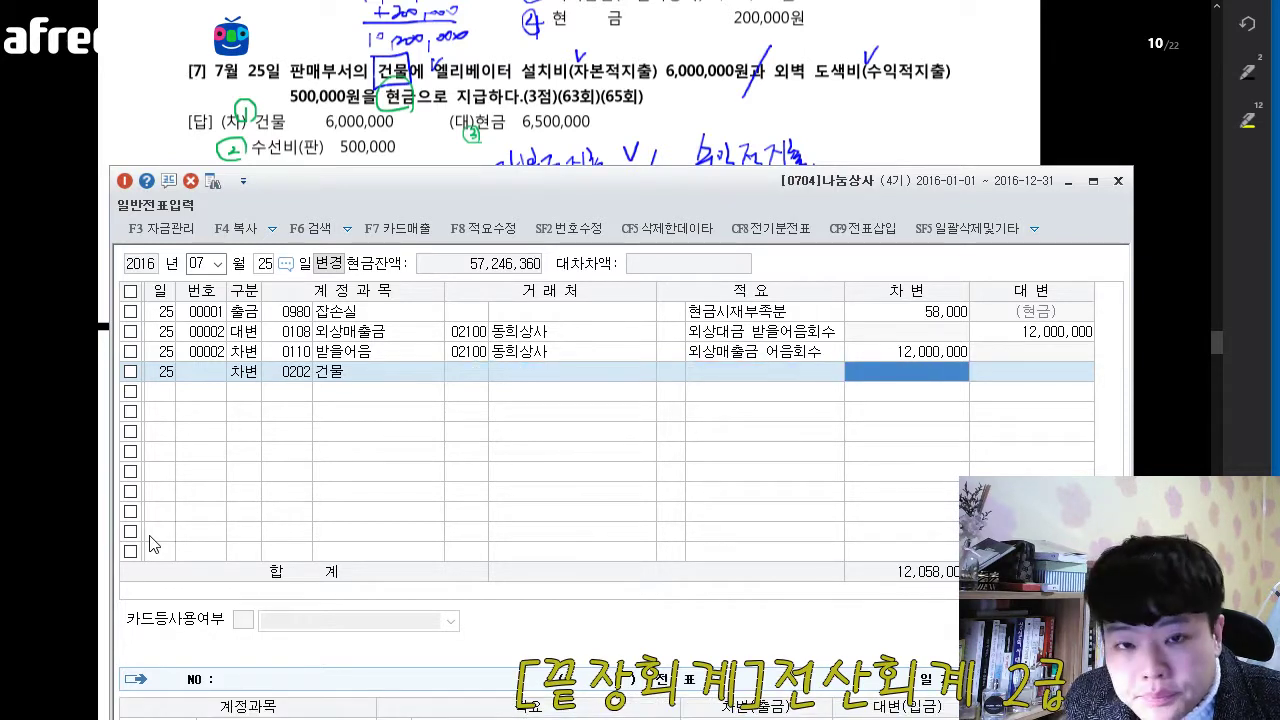
text(6)
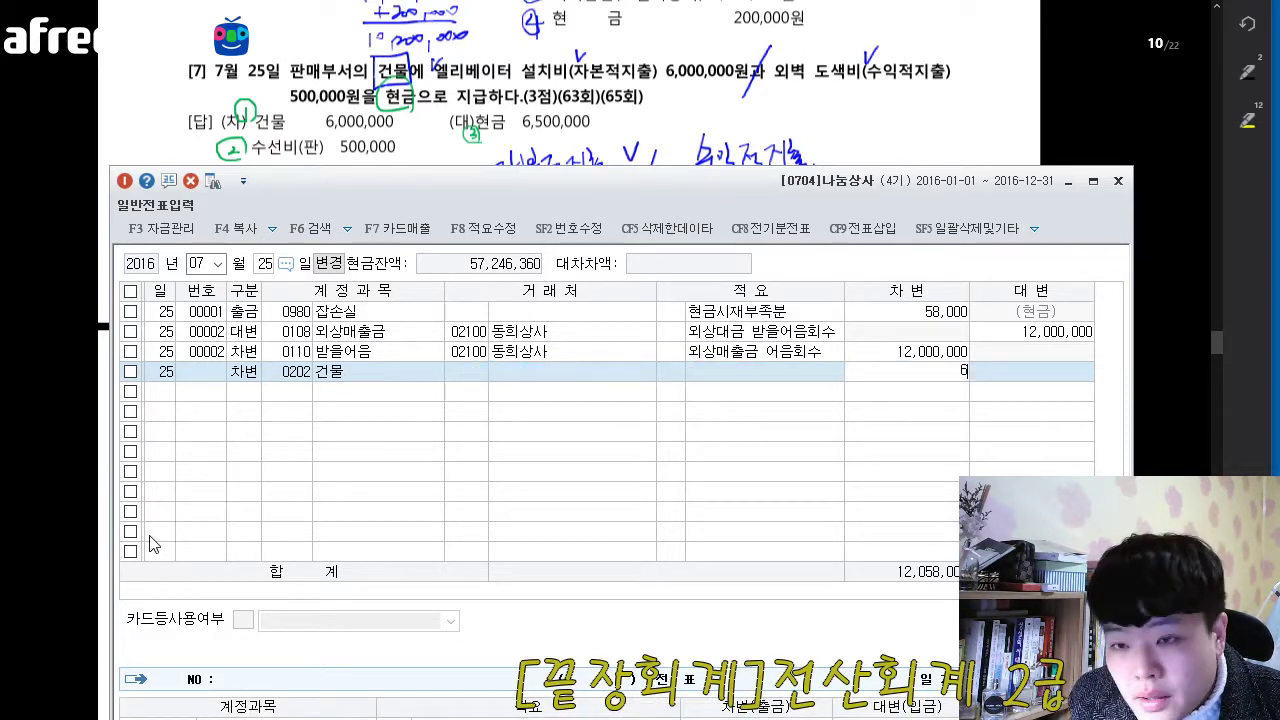
text(,000,000)
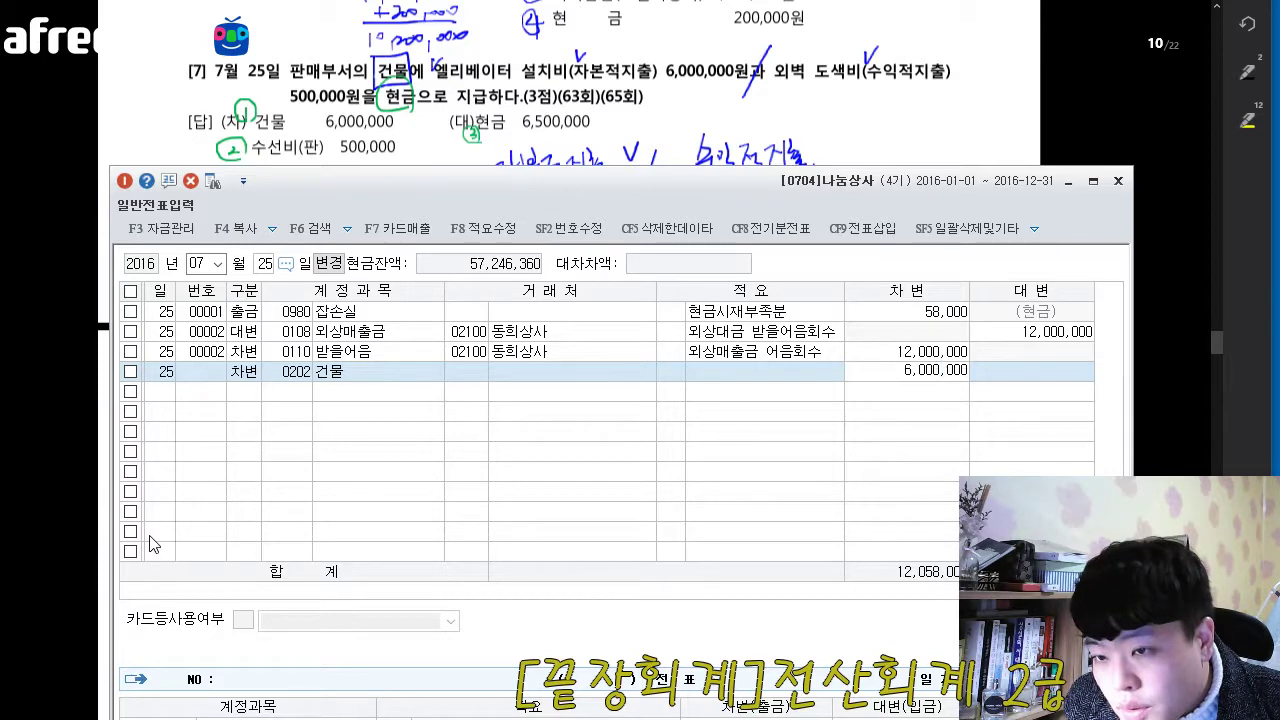
key(Return)
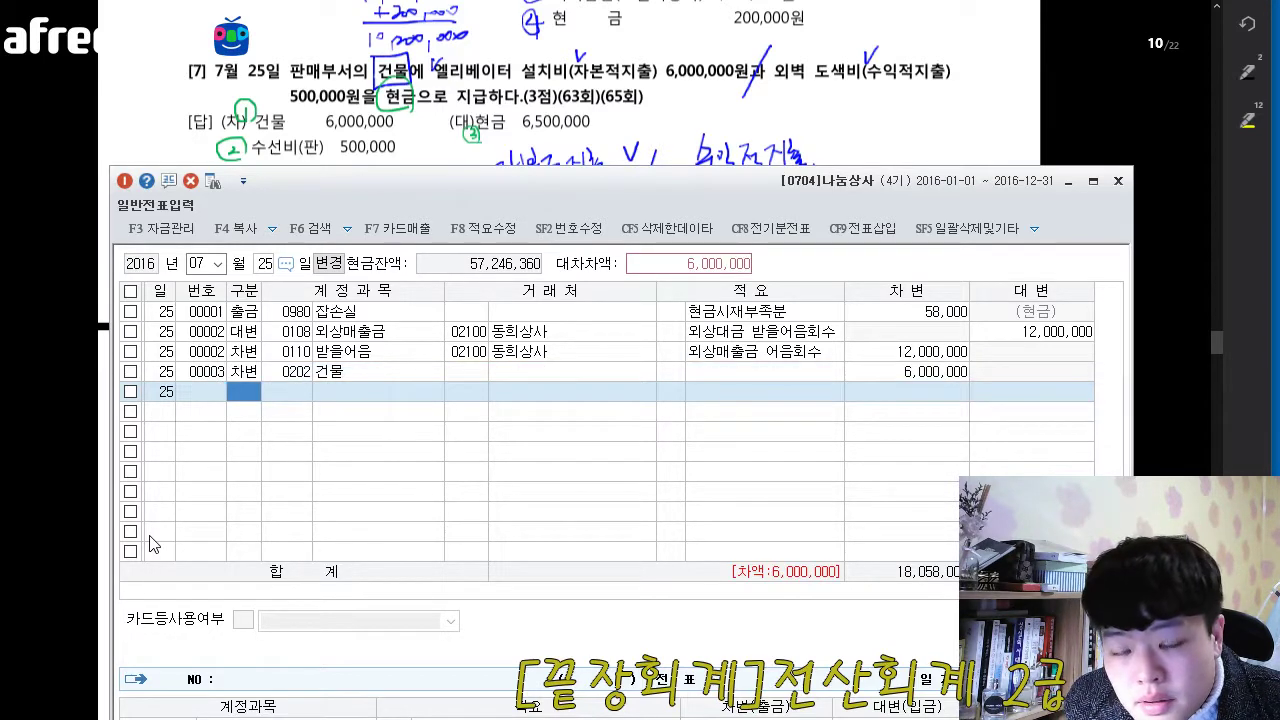
- Start another debit (차변) line for the 25th and look up the account 수선비, highlighting the 판매관리비 version
key(3)
key(F2)
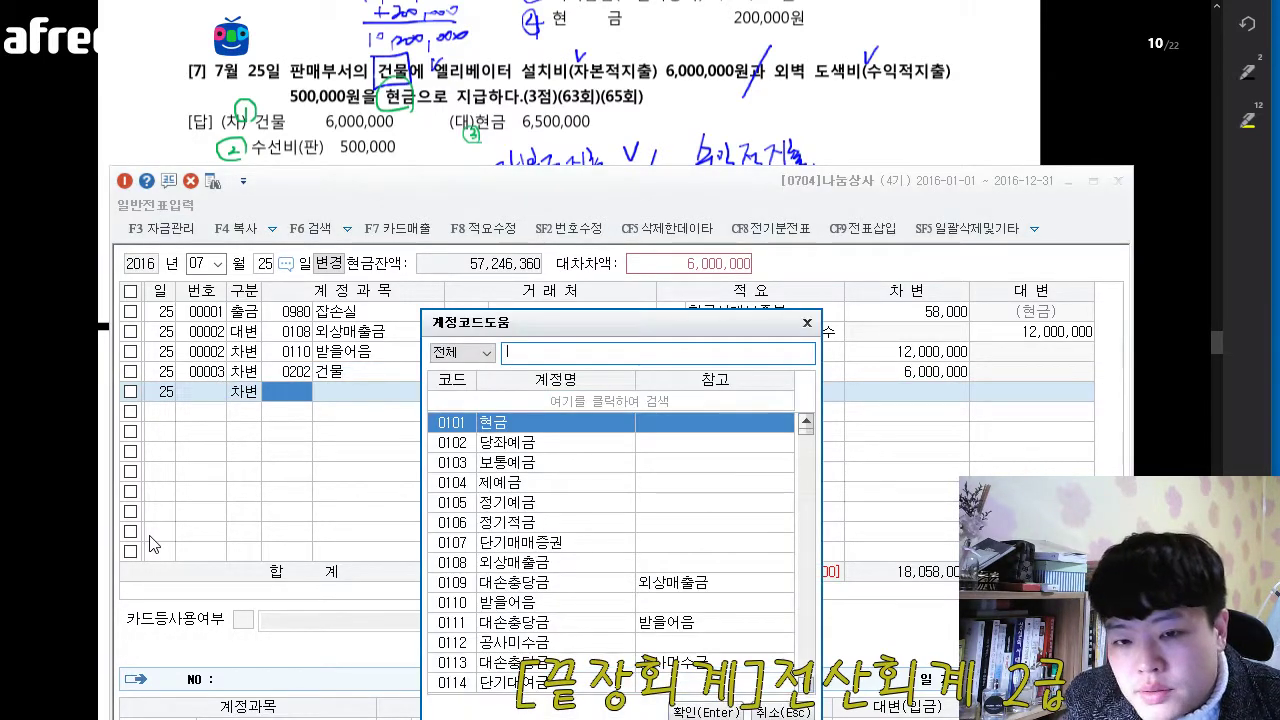
text(순)
text(선비)
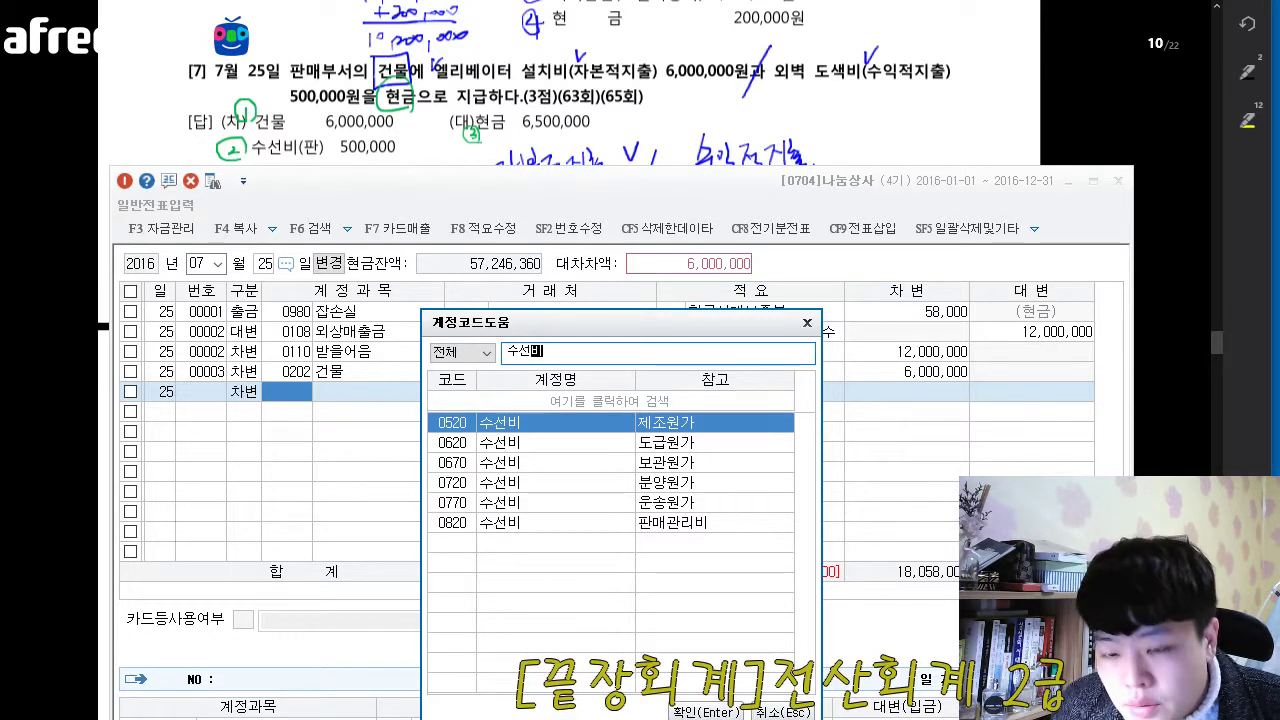
click(642, 533)
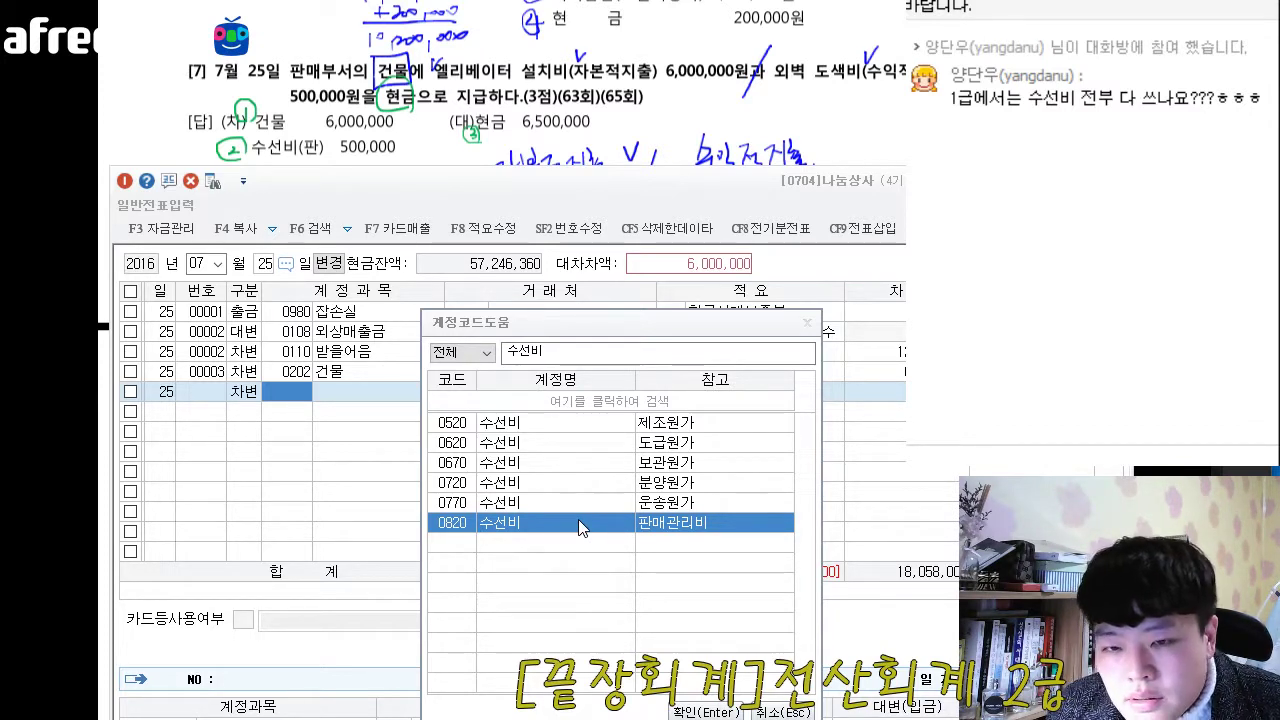
- Compare the 수선비 accounts 0520 for 제조원가 and 0820 for 판매관리비 in the account code list
click(512, 425)
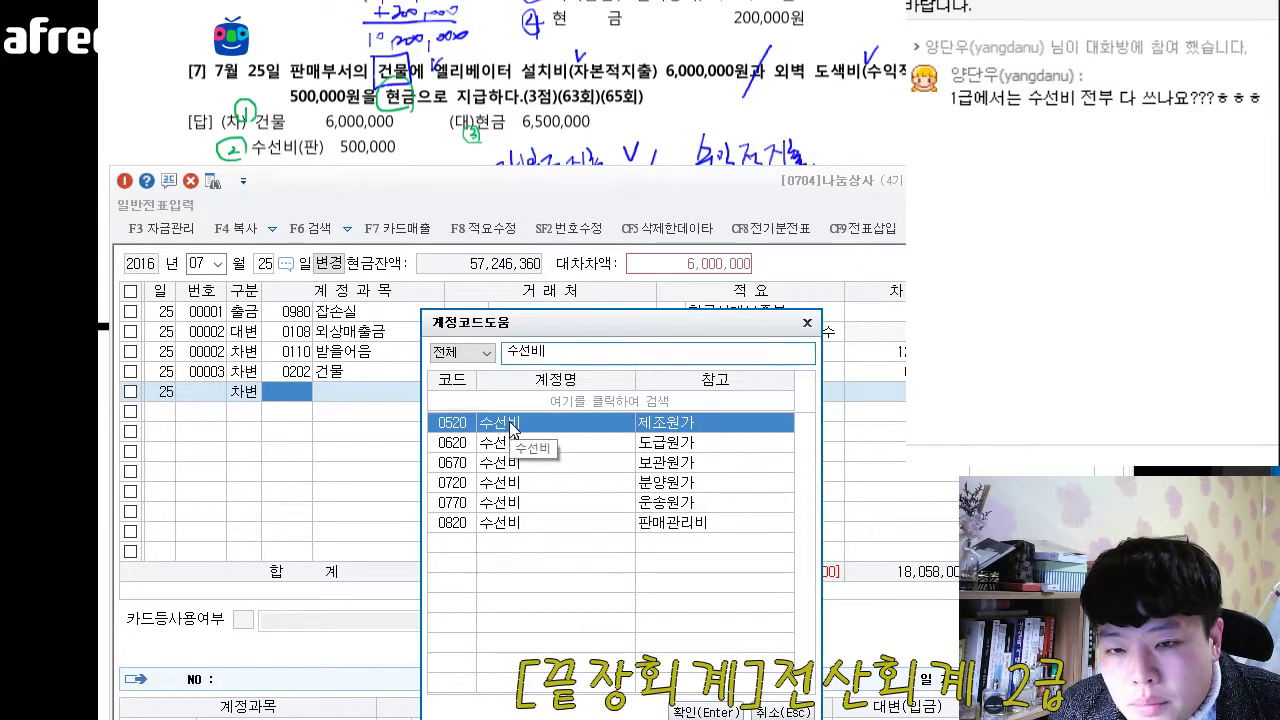
click(507, 520)
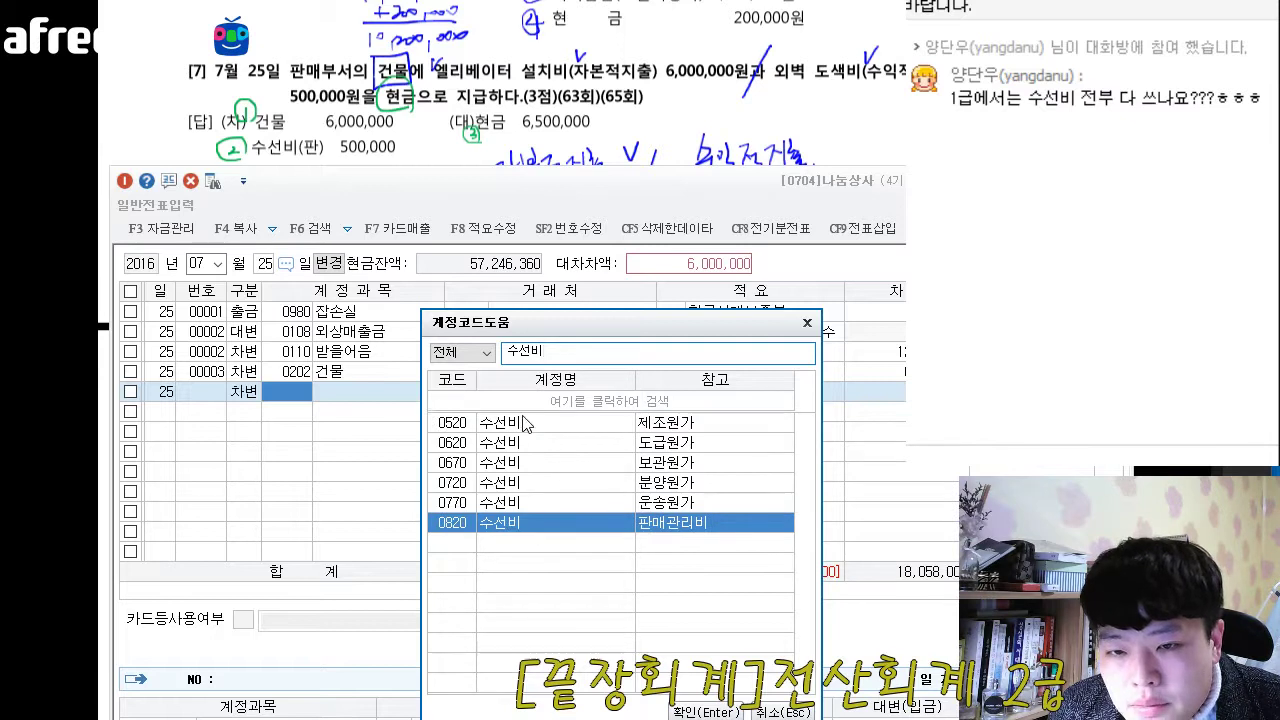
click(520, 425)
click(506, 526)
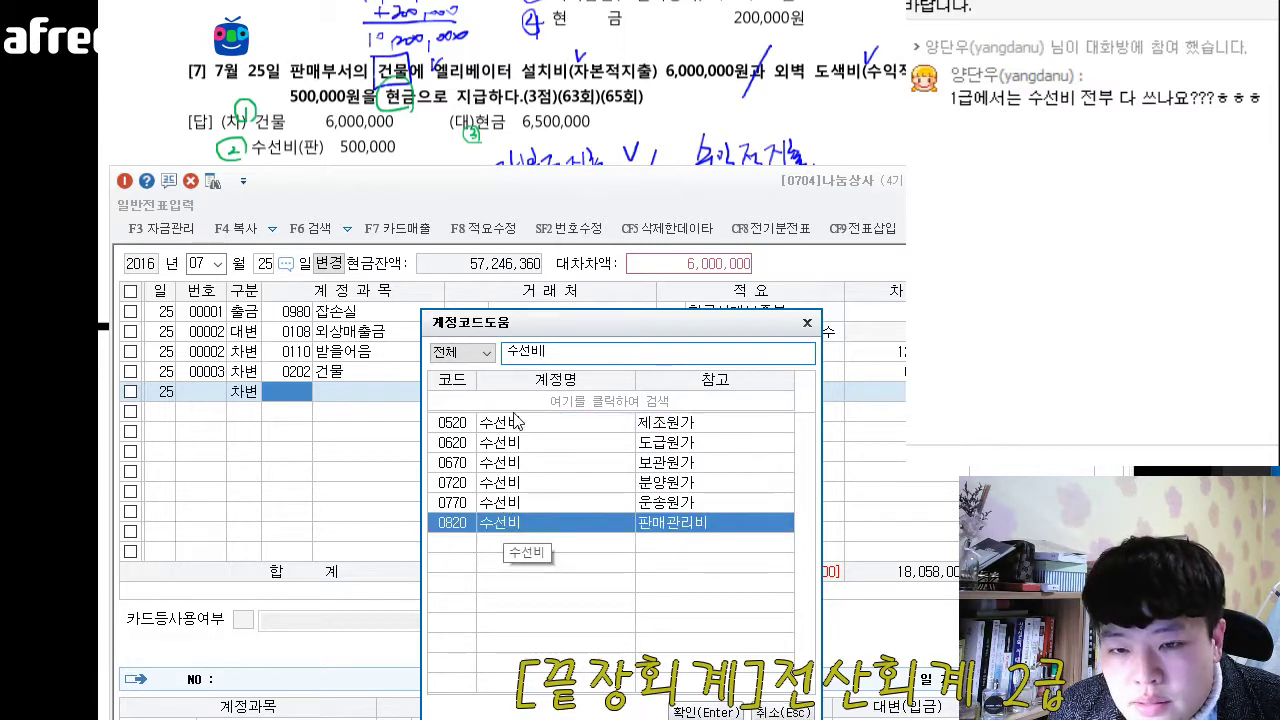
click(518, 424)
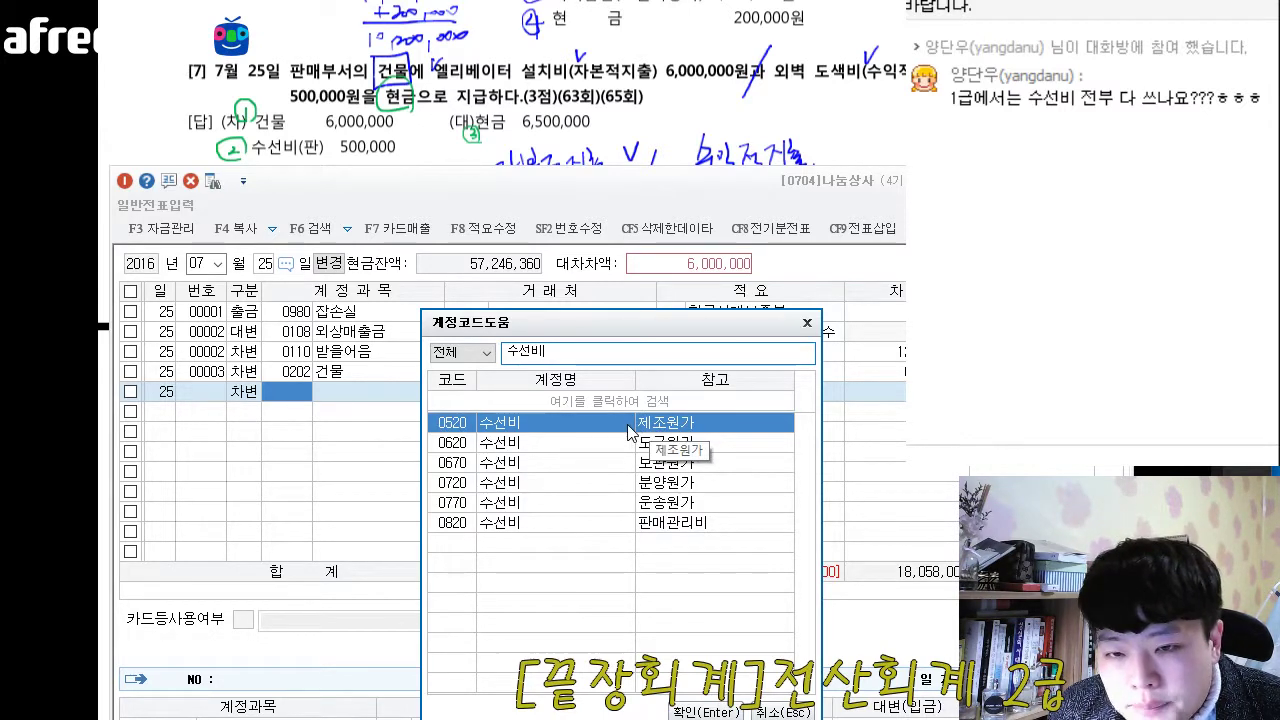
- Assign account 0820 수선비 to the line and set its debit amount to 500,000, leaving counterparty and description blank
click(548, 530)
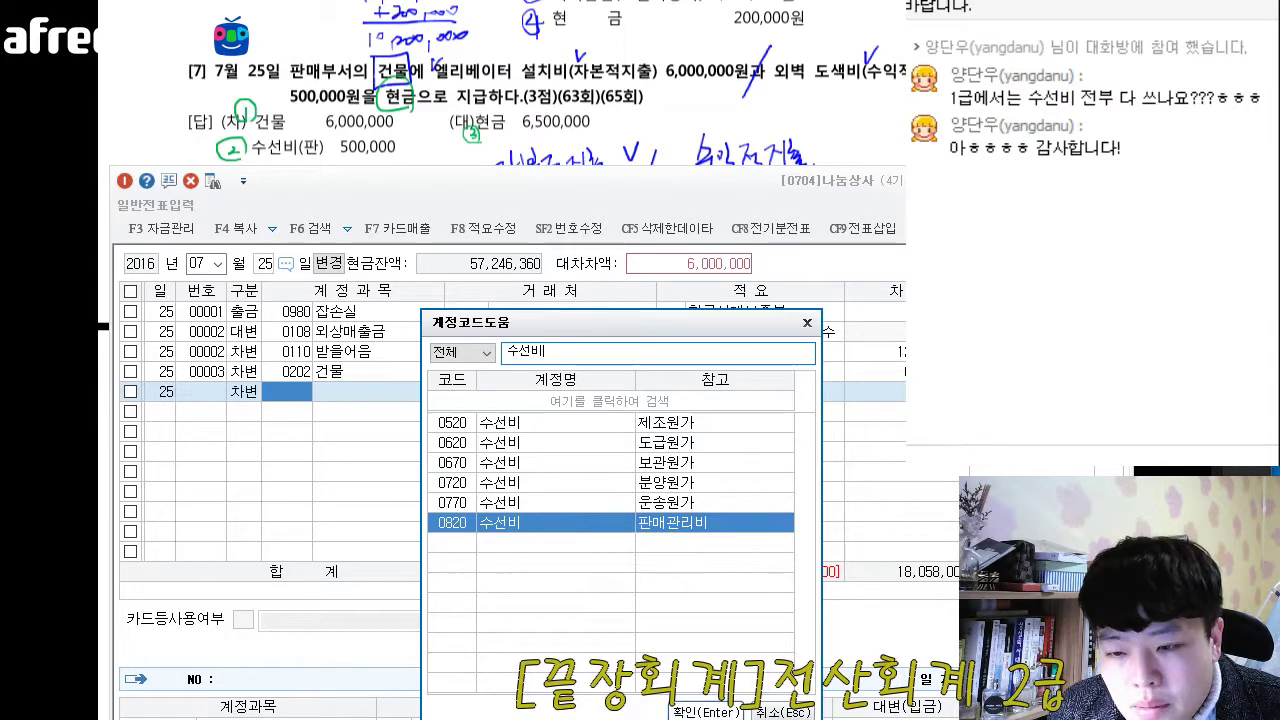
key(Return)
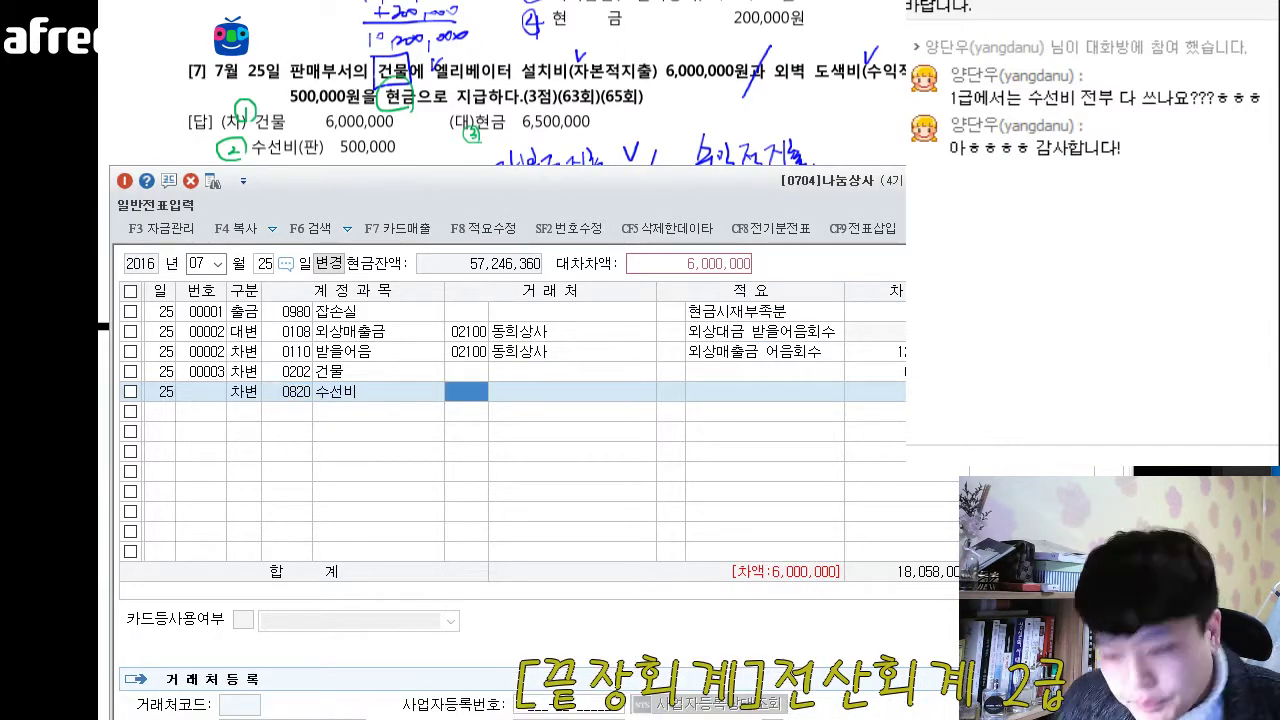
key(Return)
key(Return)
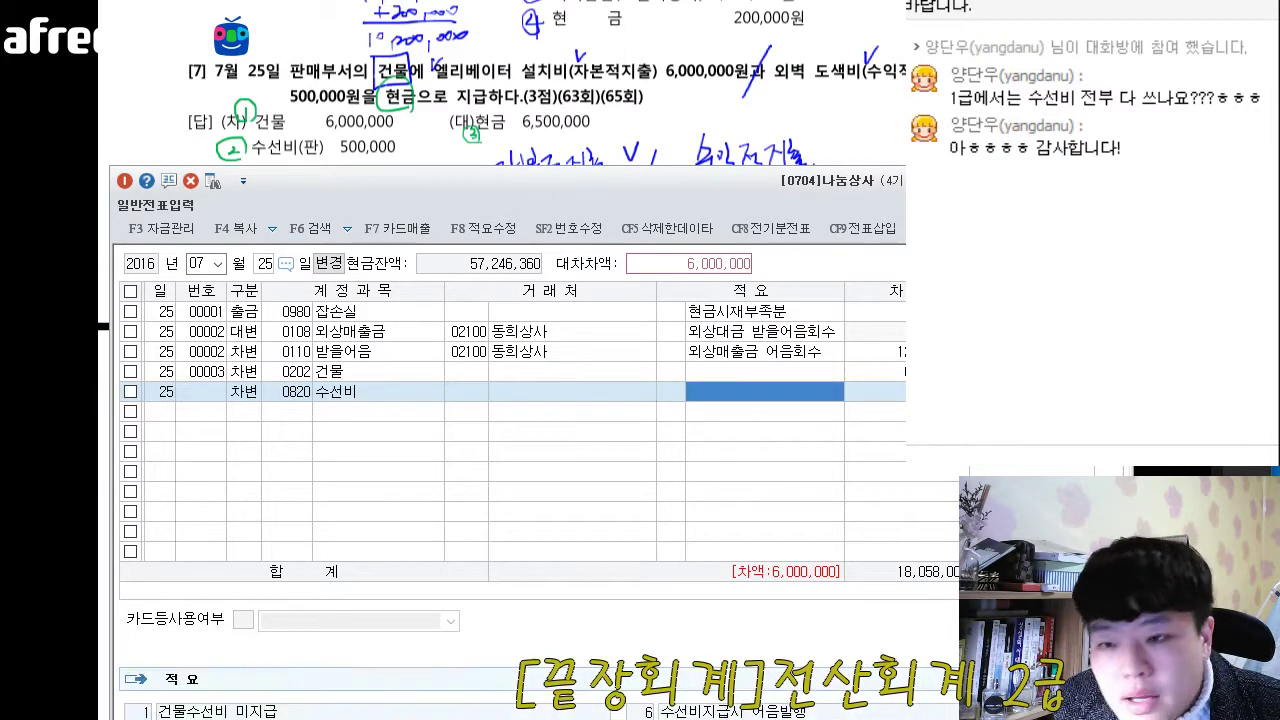
key(Return)
text(5)
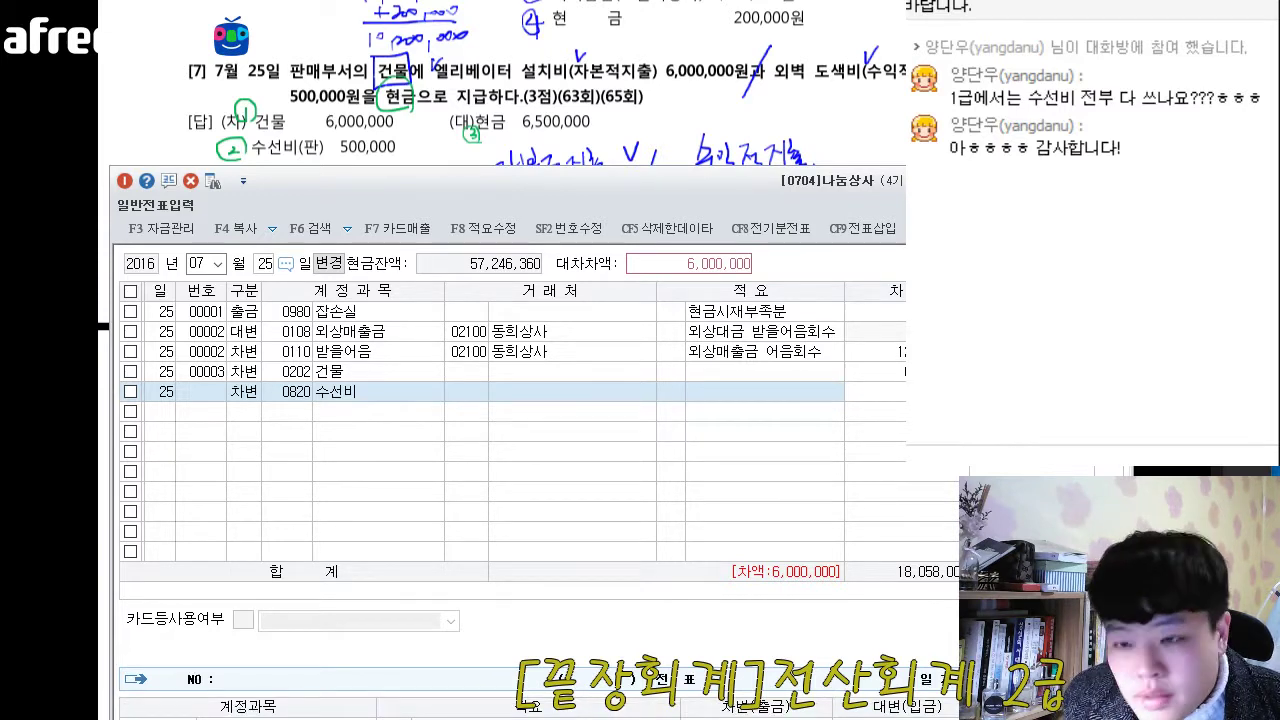
key(Return)
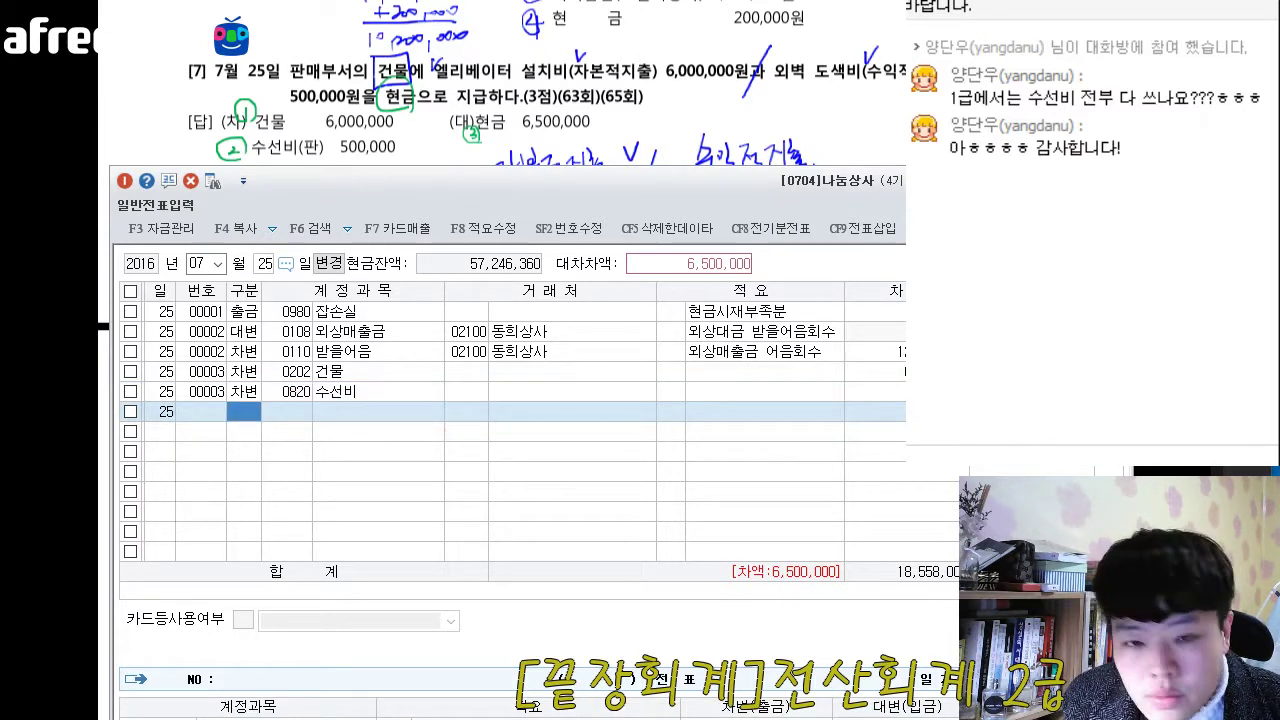
- Add a credit (대변) line for the 25th with account 0101 현금 for the balancing 6,500,000
text(4)
key(Return)
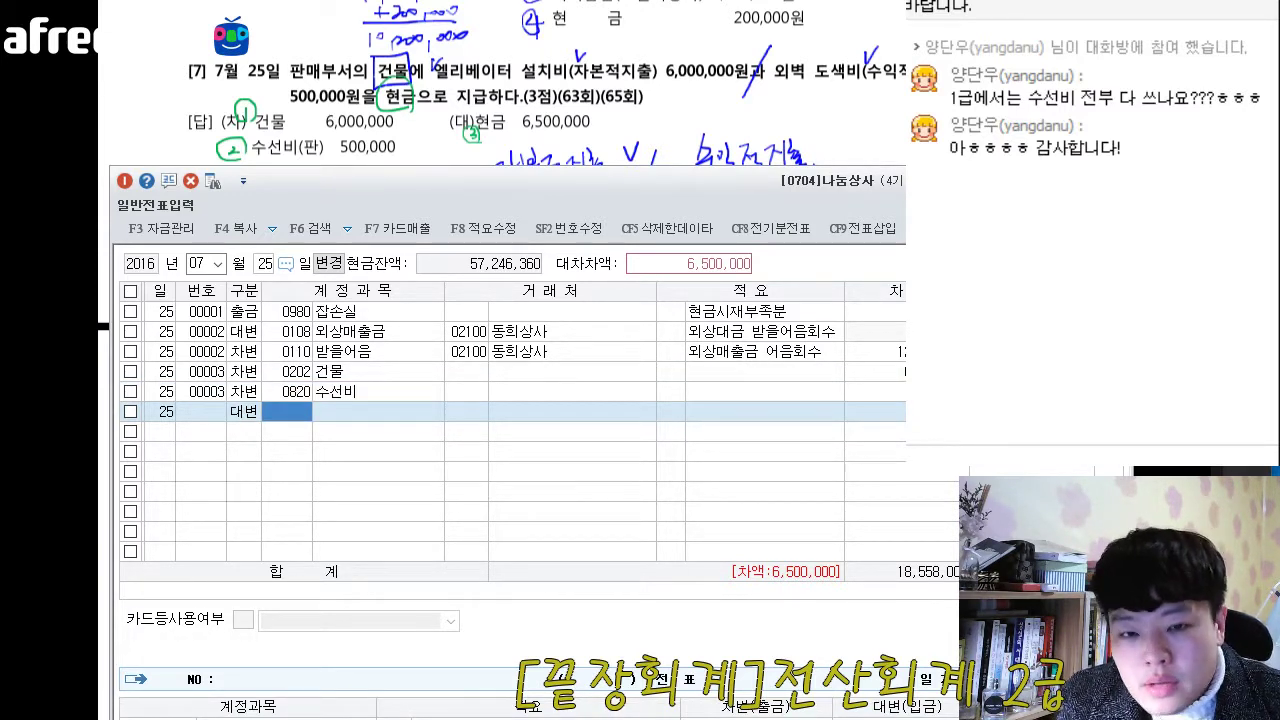
key(F1)
key(Escape)
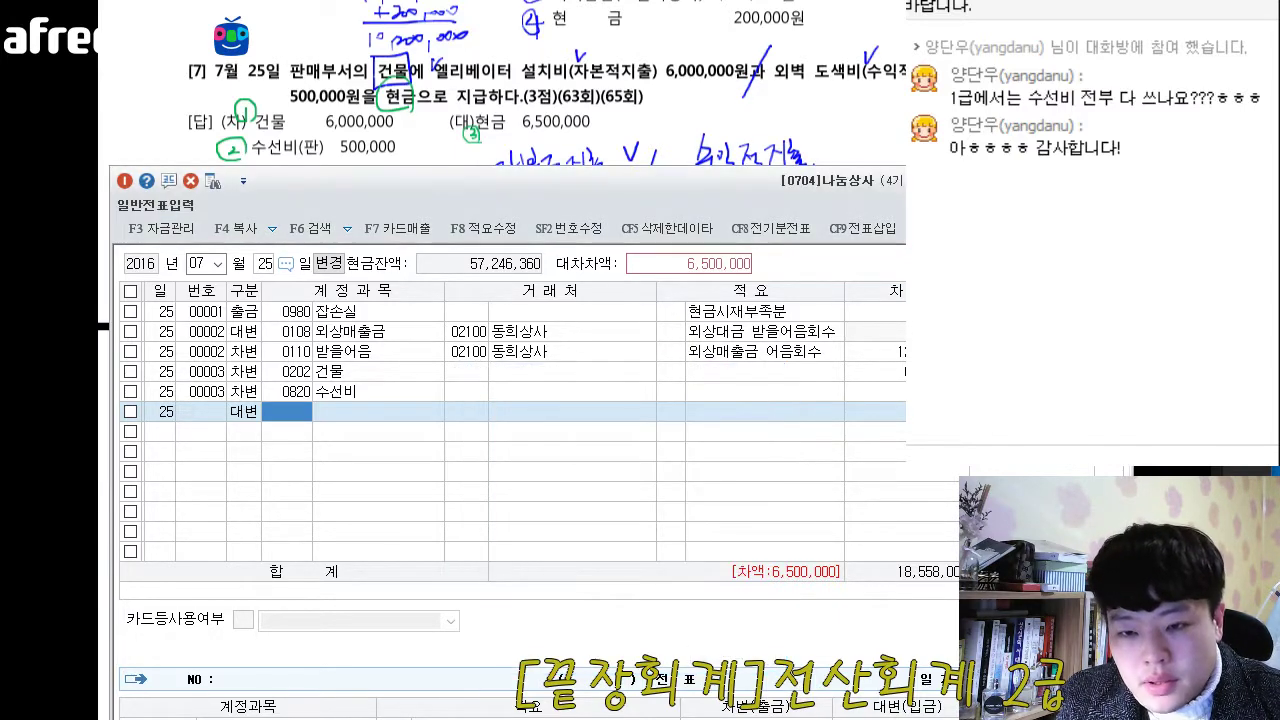
key(F2)
text(ㅎ)
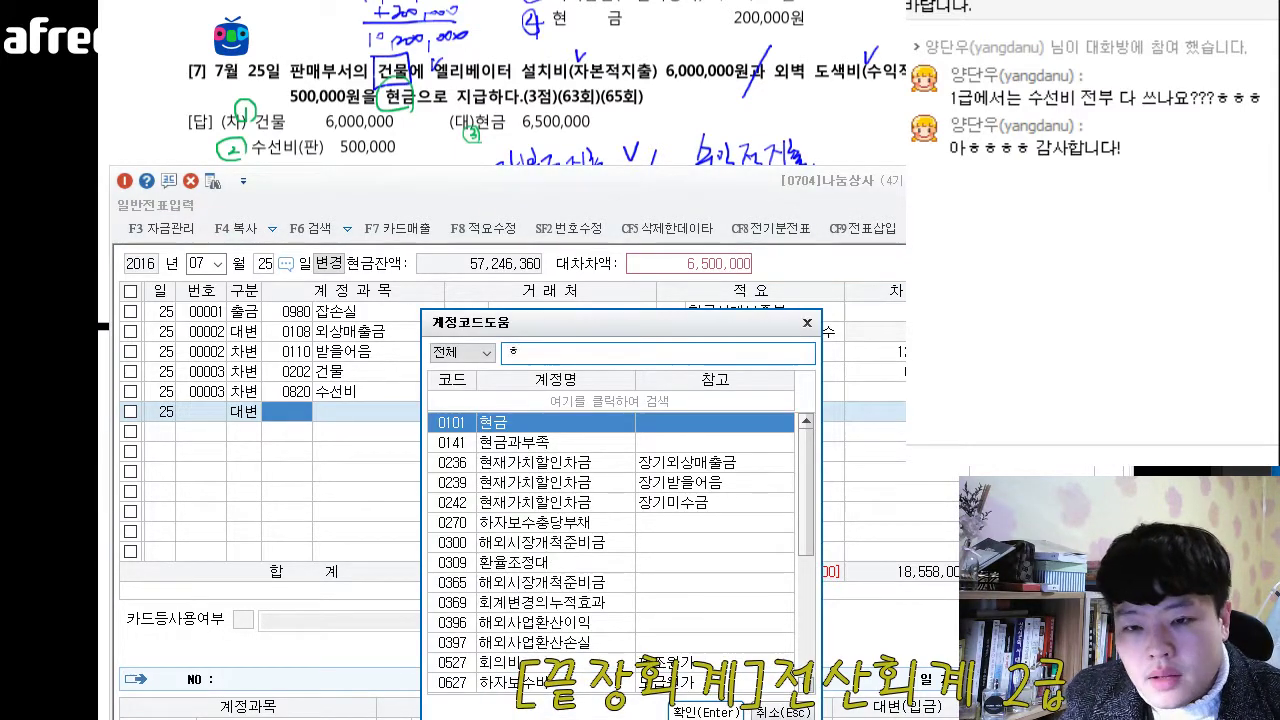
key(Return)
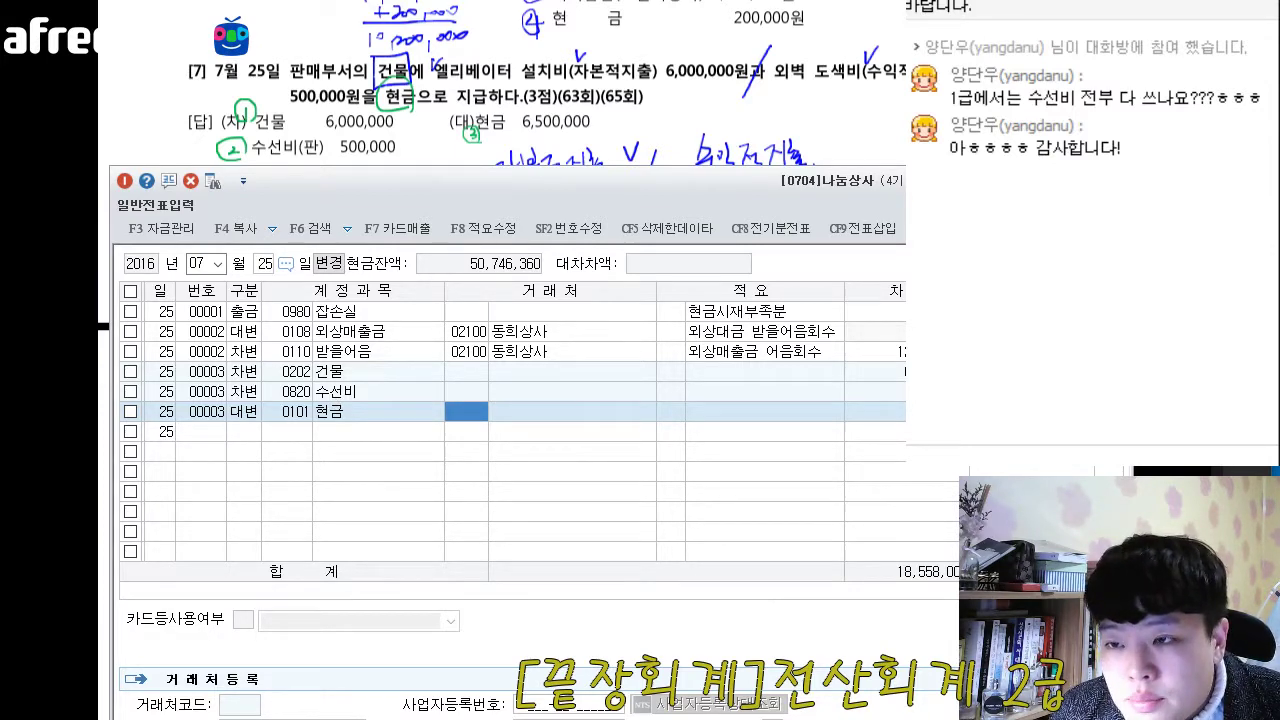
- Switch back to the exam question document and bring question 8, dated 15 August, into view
key(alt+Tab)
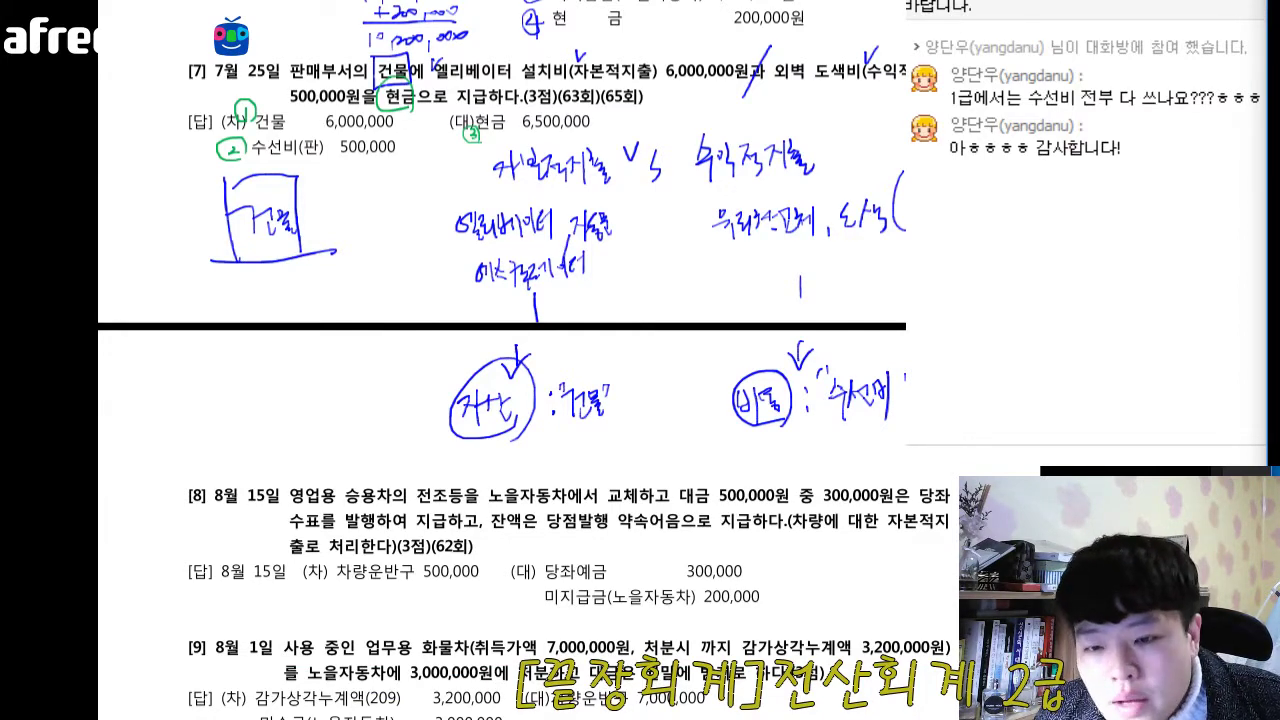
scroll(525, 360, down, 4)
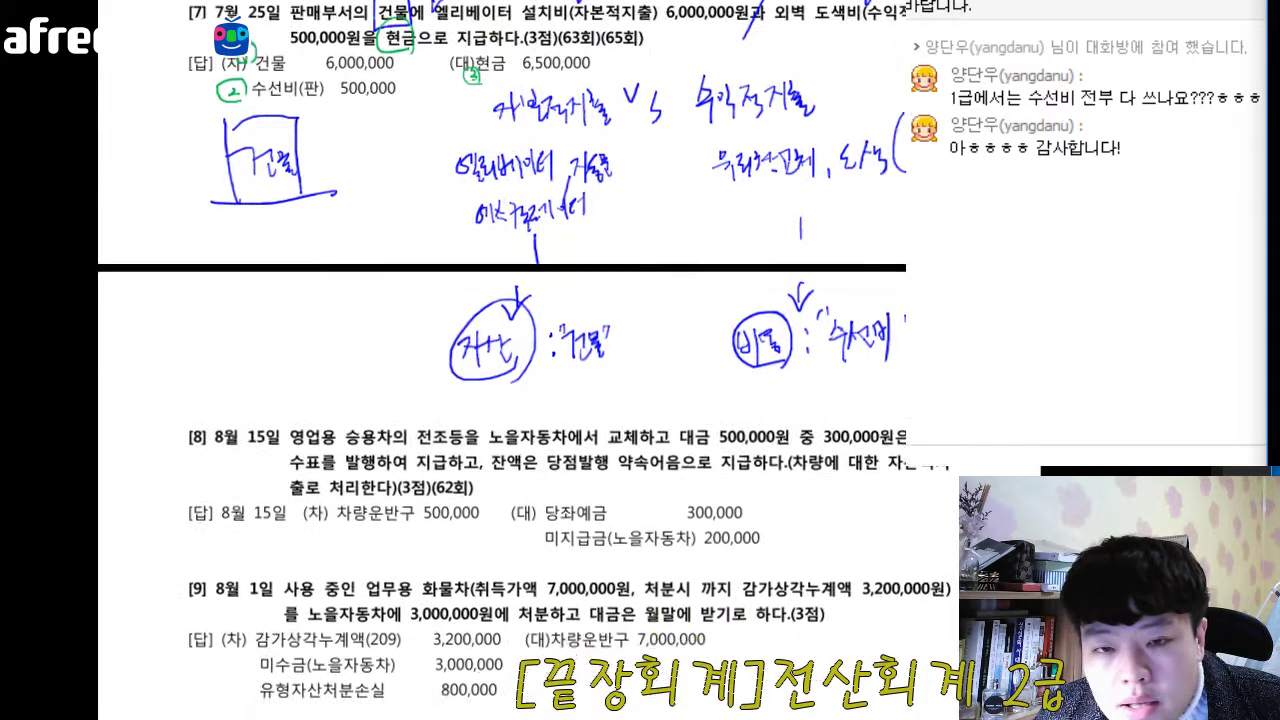
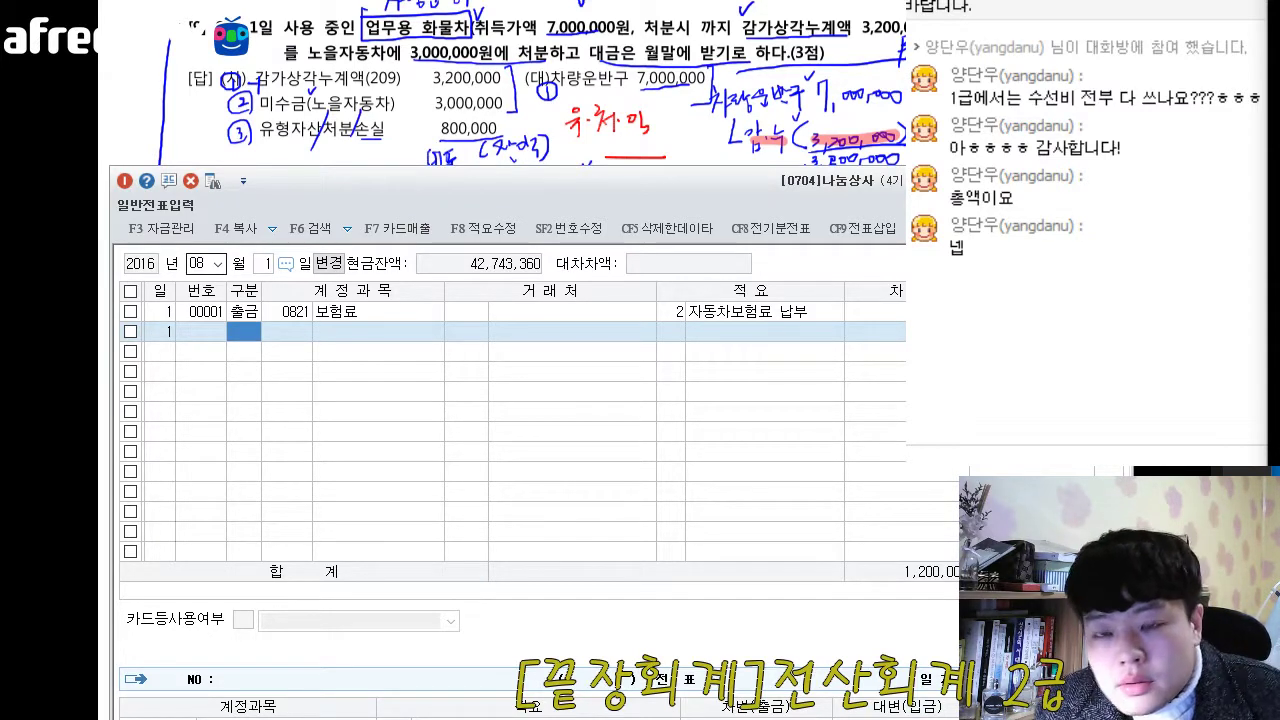
- Add a credit (대변) line dated 1 August with account 0208 차량운반구 for 7,000,000, leaving counterparty and description blank
text(4)
key(Return)
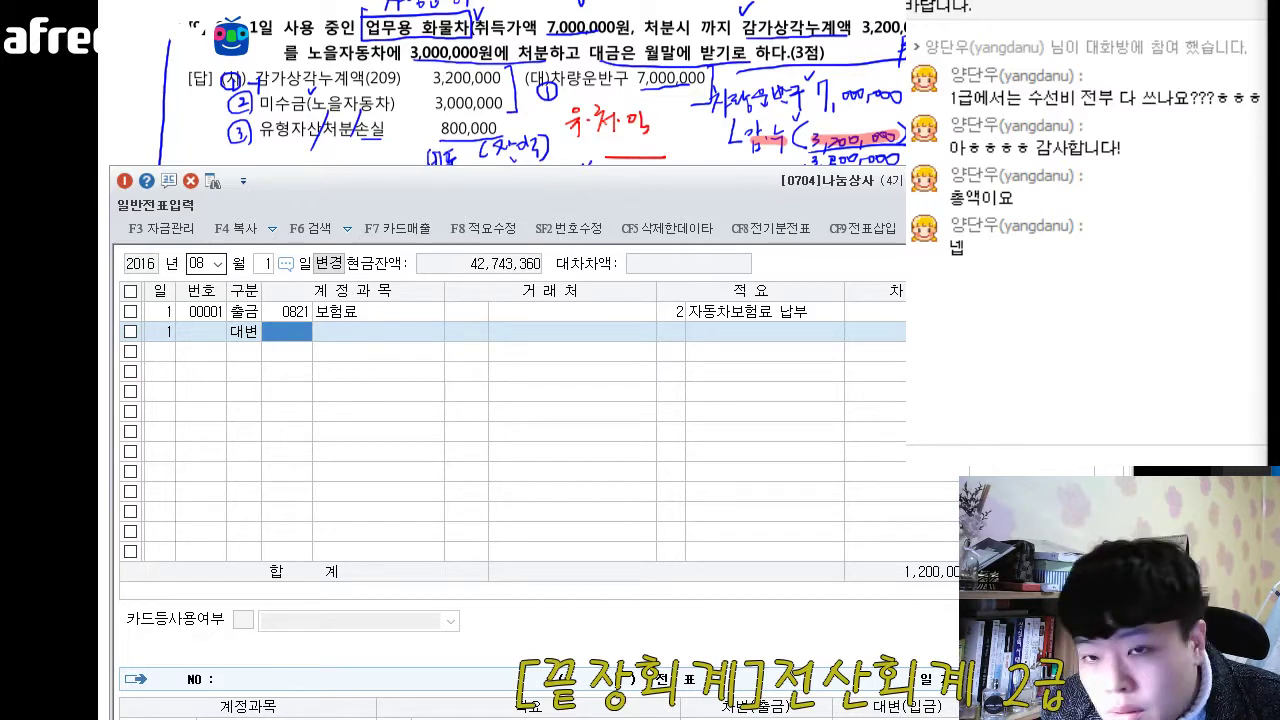
text(차량)
key(BackSpace)
key(BackSpace)
text(차량)
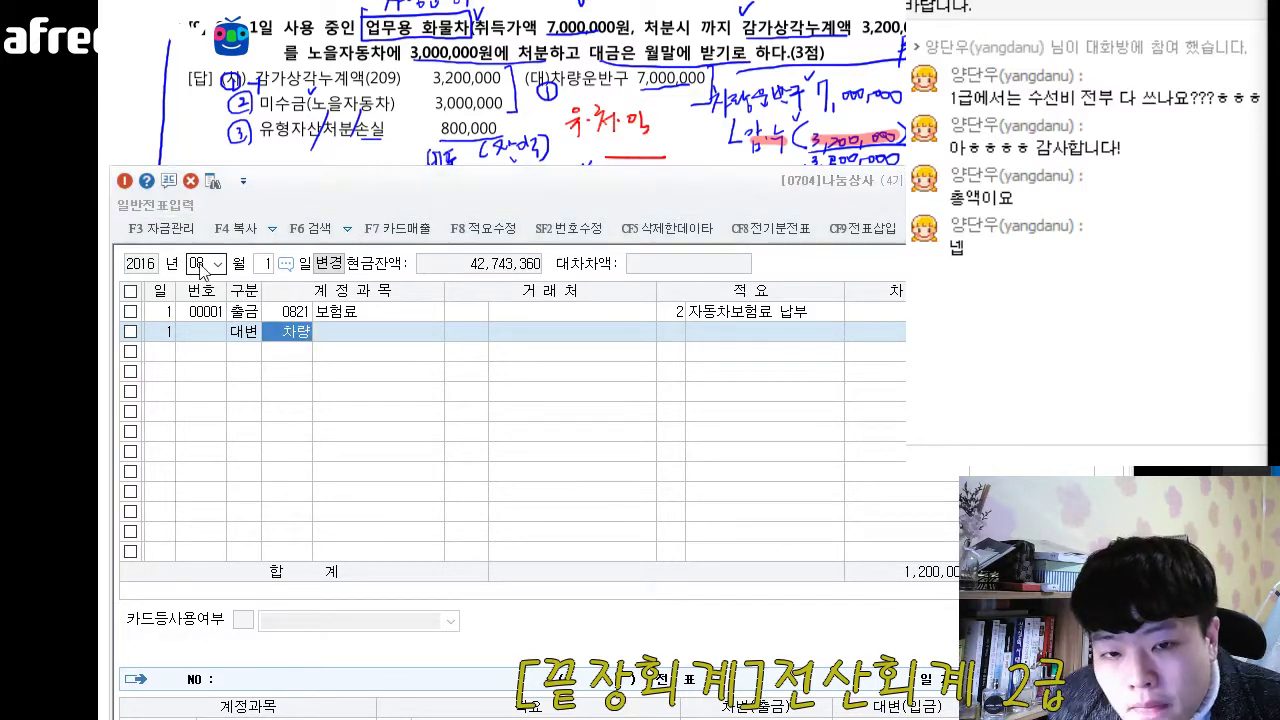
key(Return)
key(Return)
key(Return)
key(Return)
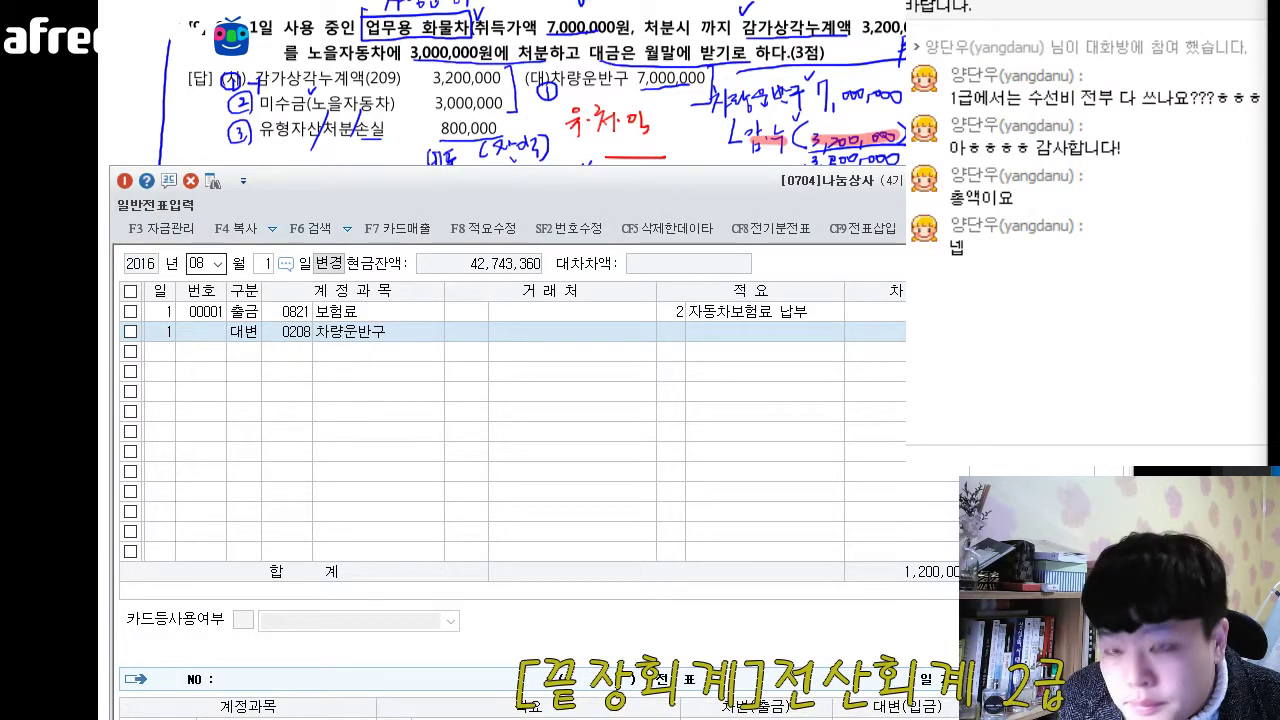
key(Return)
- Add a debit (차변) line using account 0209 감가상각누계액, the one belonging to 차량운반구, found by searching for 감가상각
key(3)
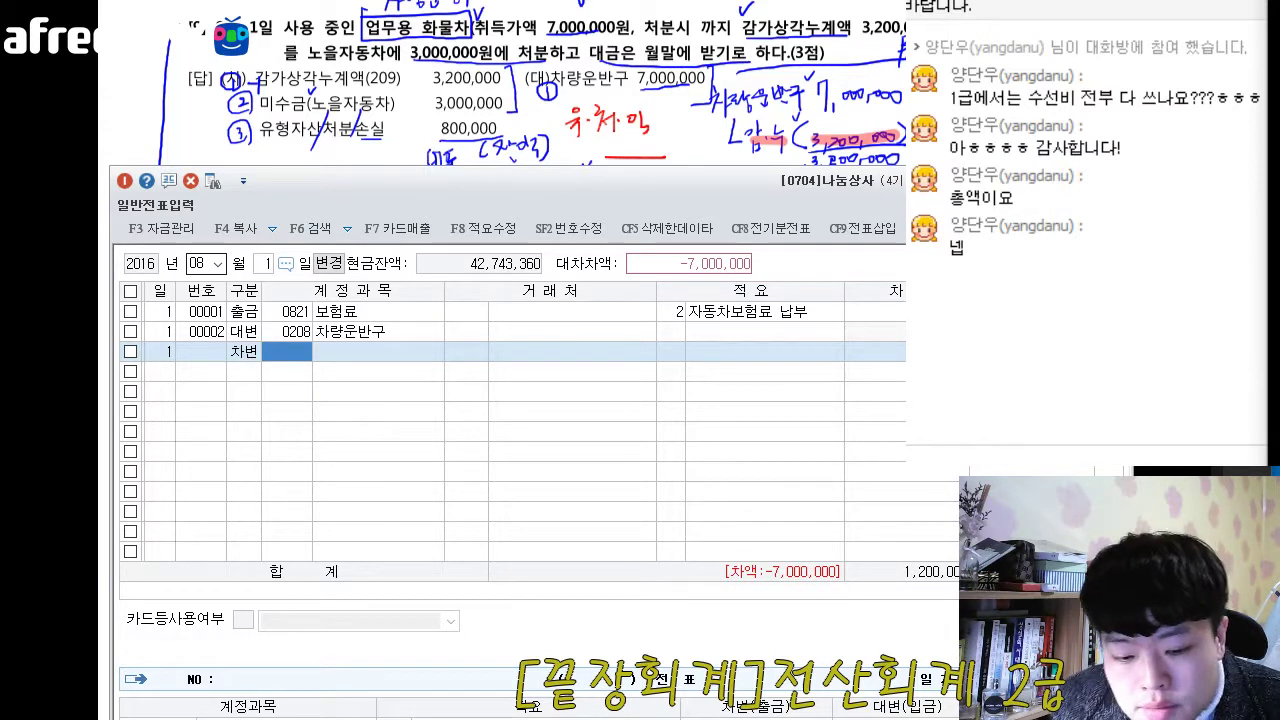
key(F2)
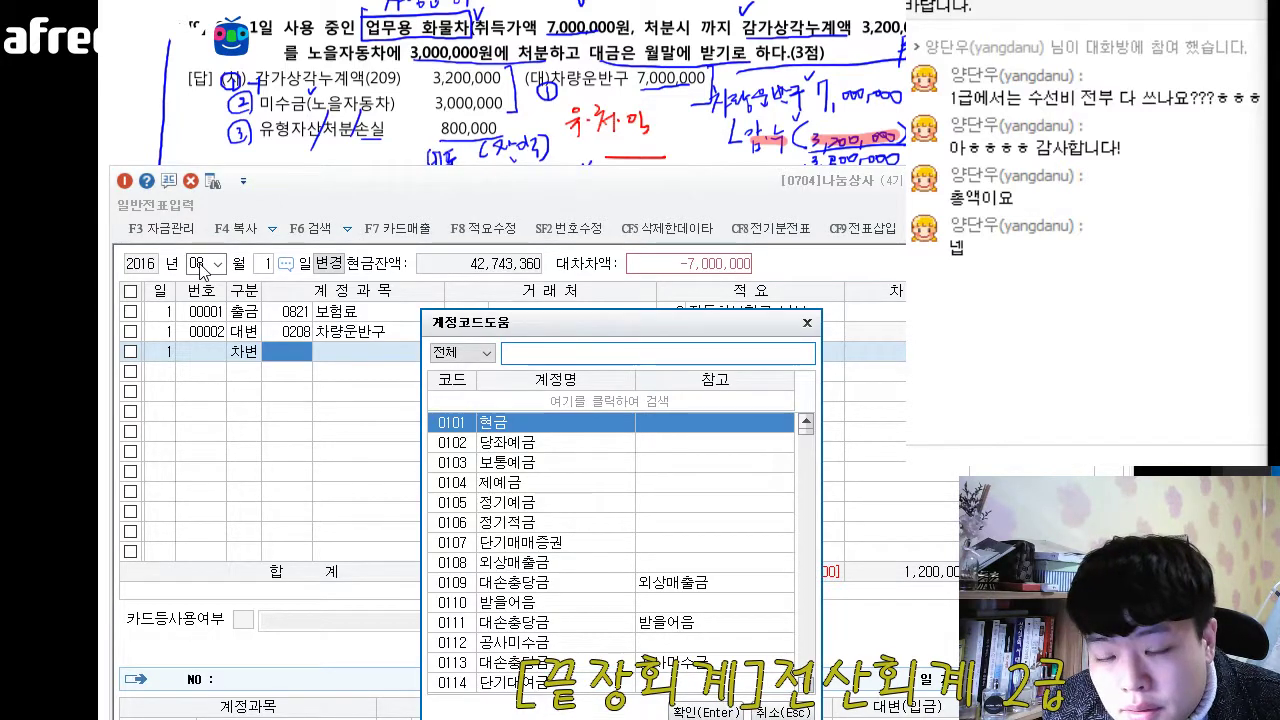
text(감가상각)
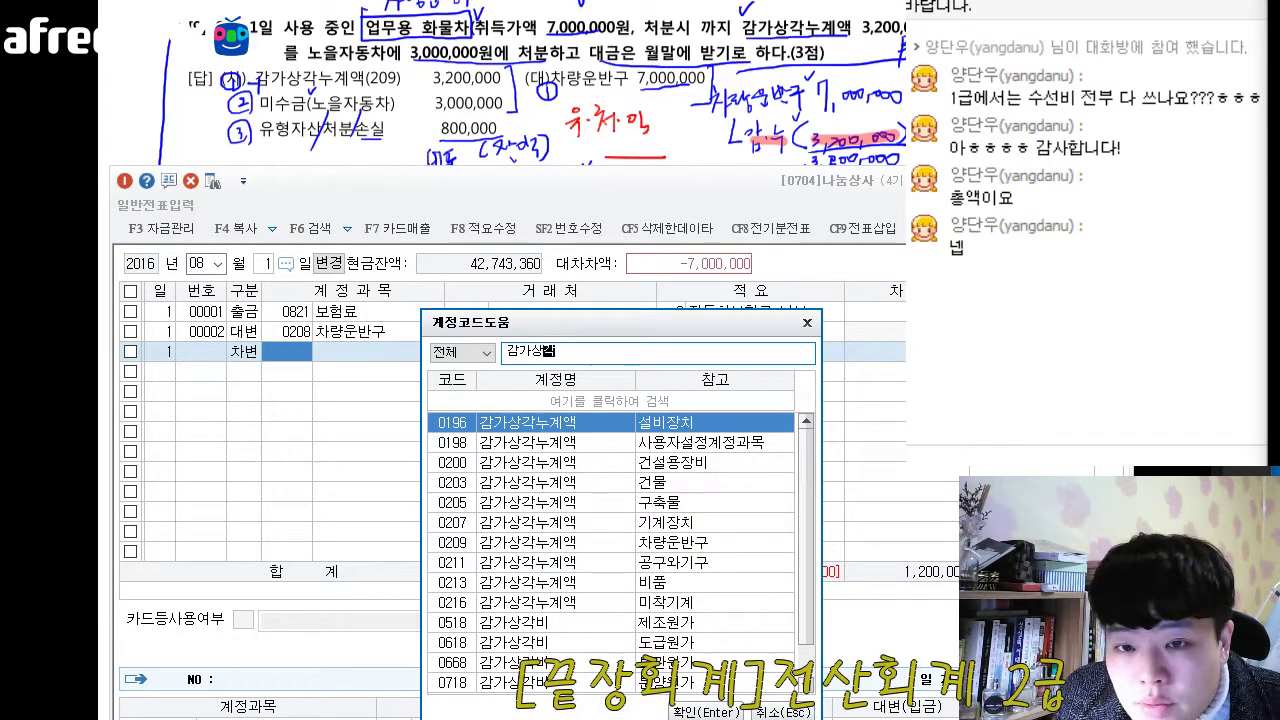
drag(556, 330, 545, 167)
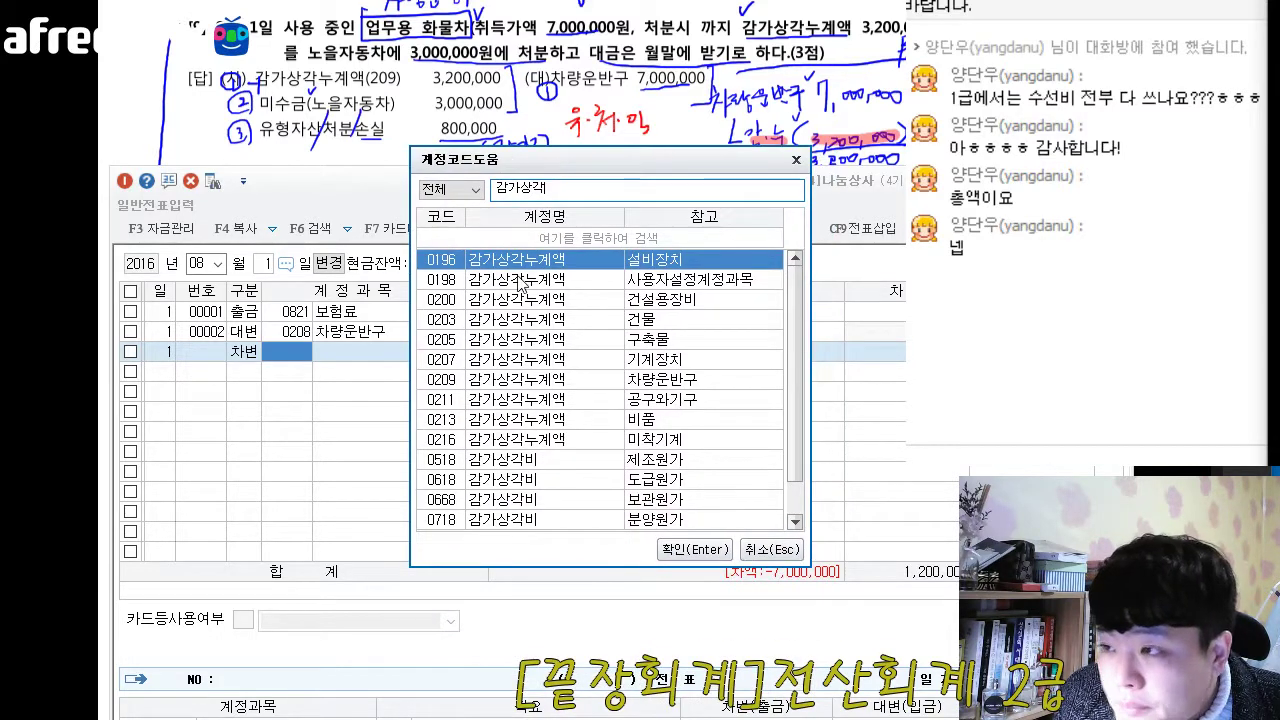
click(688, 286)
click(690, 300)
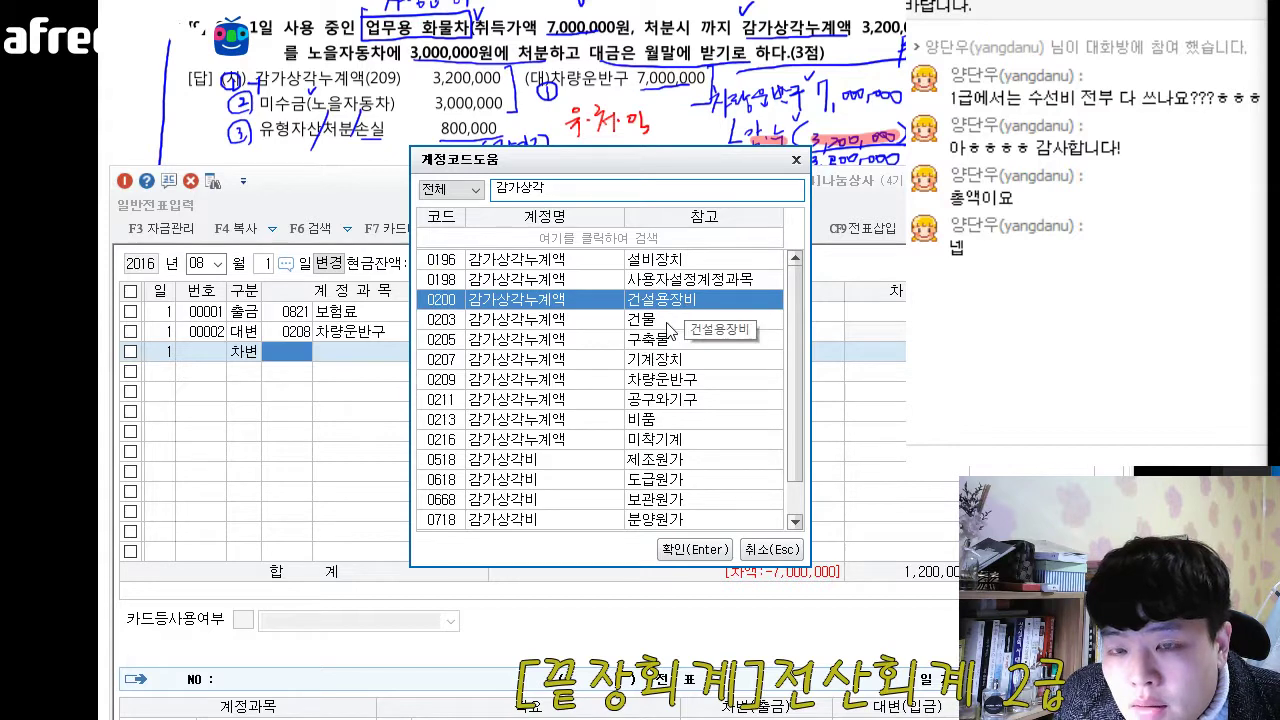
click(666, 324)
key(Down)
key(Down)
key(Down)
key(Down)
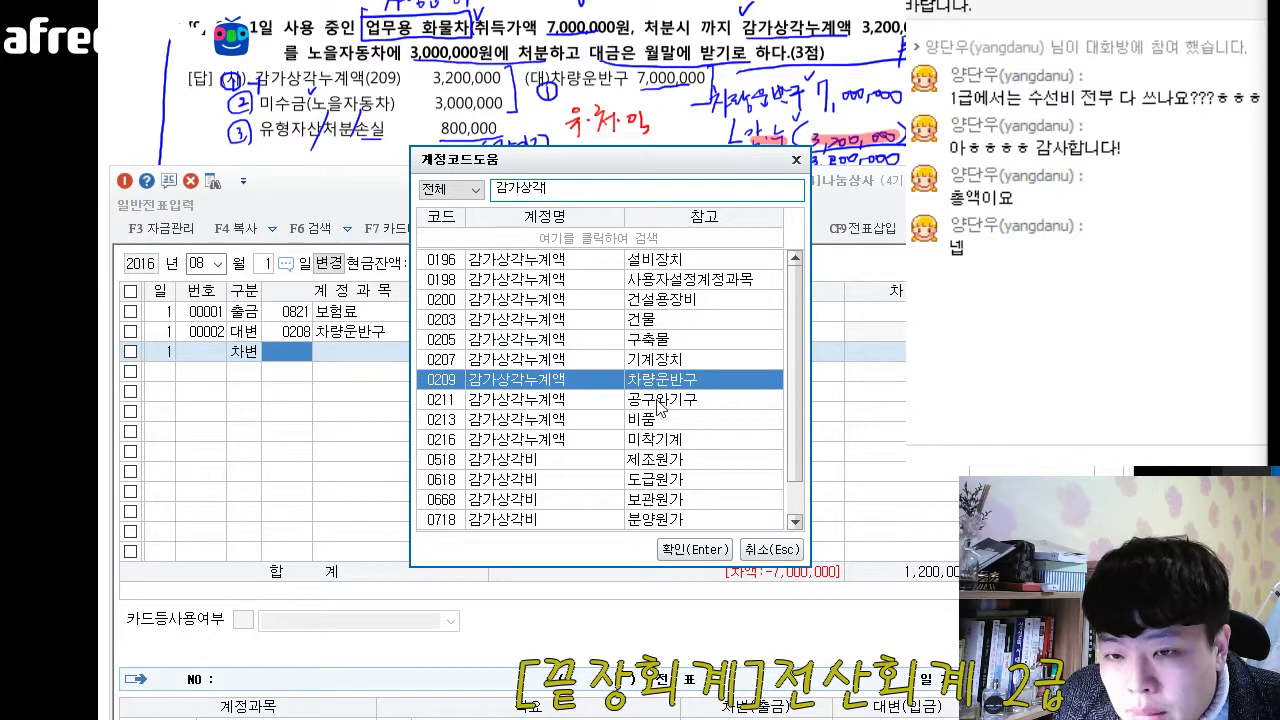
click(655, 420)
click(652, 440)
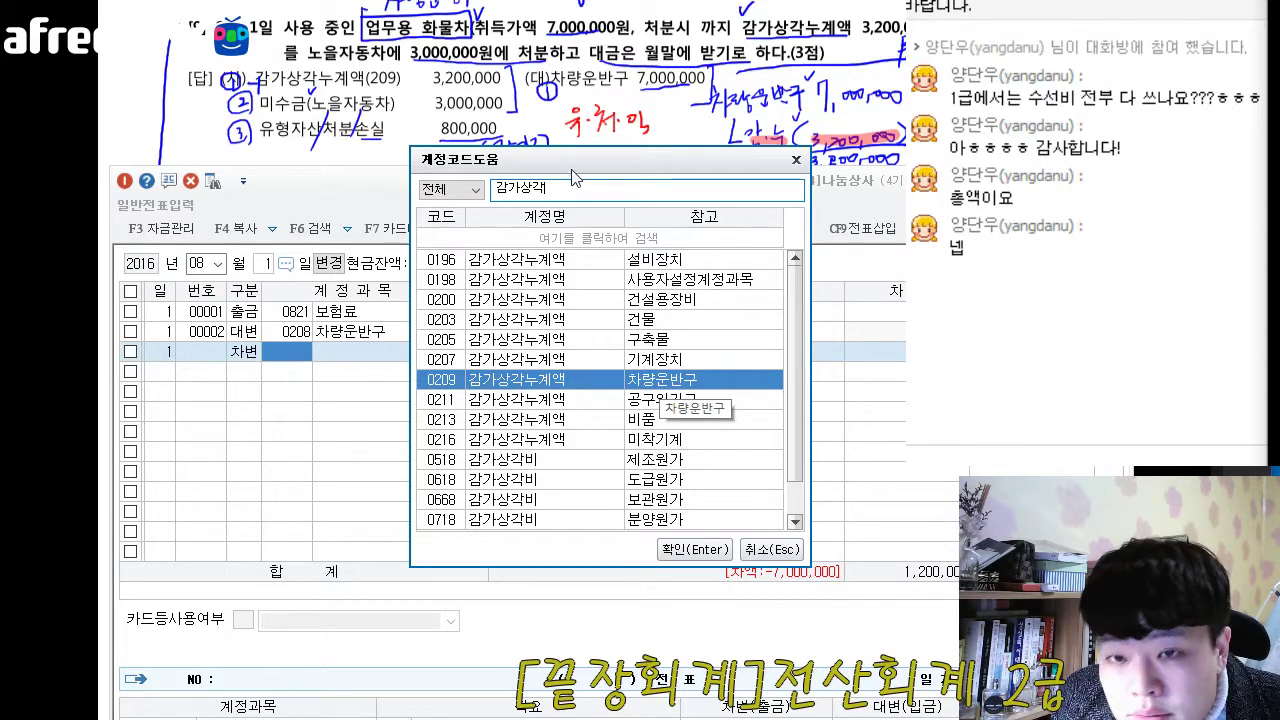
drag(568, 164, 545, 121)
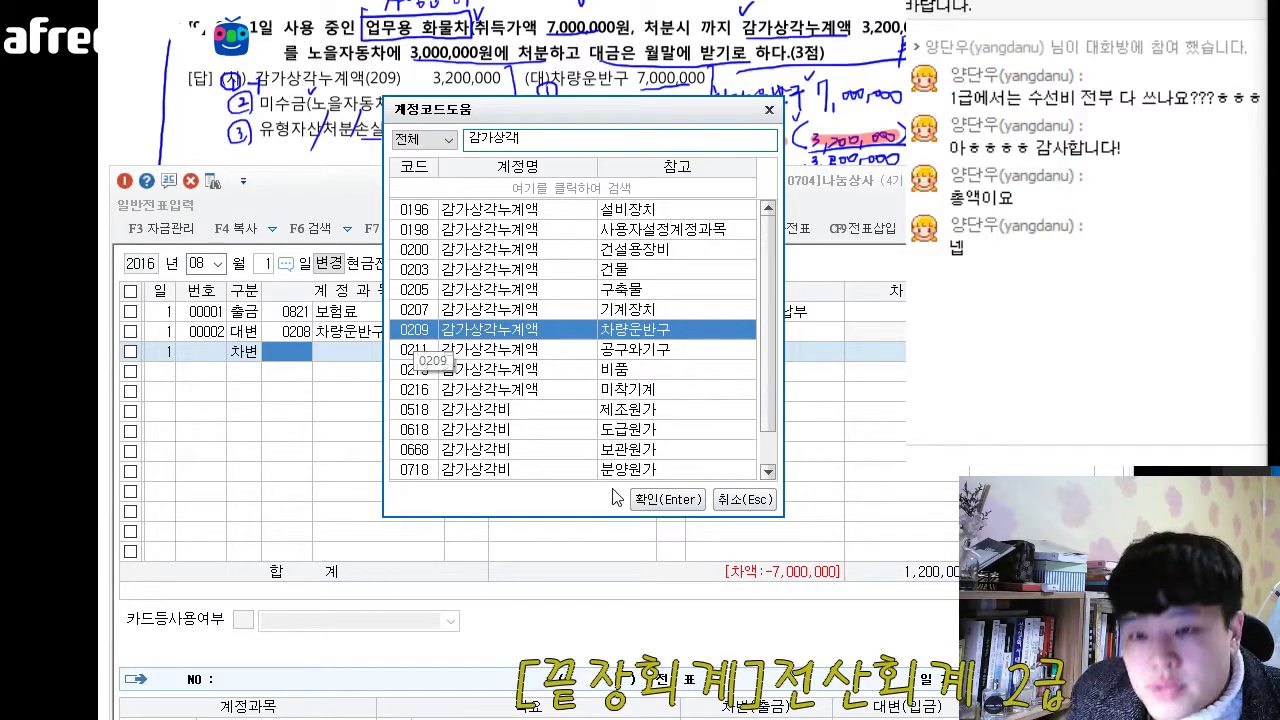
click(650, 502)
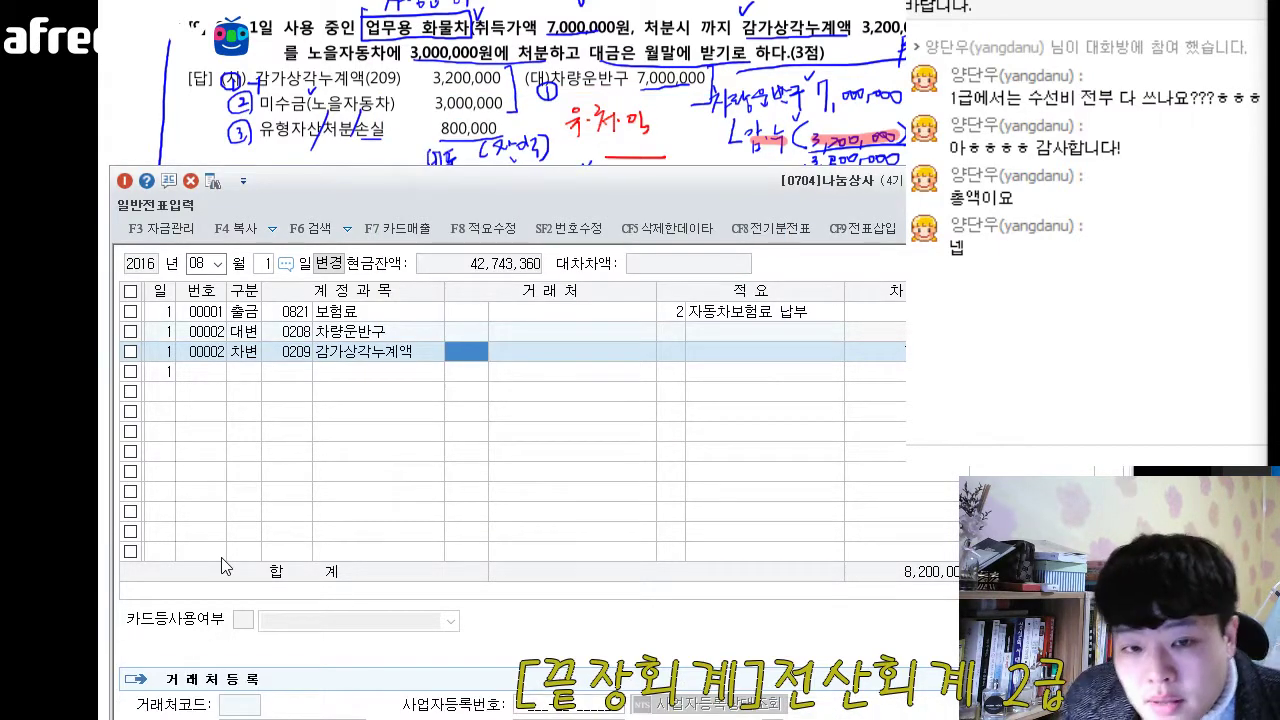
- Set the 감가상각누계액 debit amount to 3,200,000 with no counterparty or description, and start another debit (차변) line
key(Return)
key(Return)
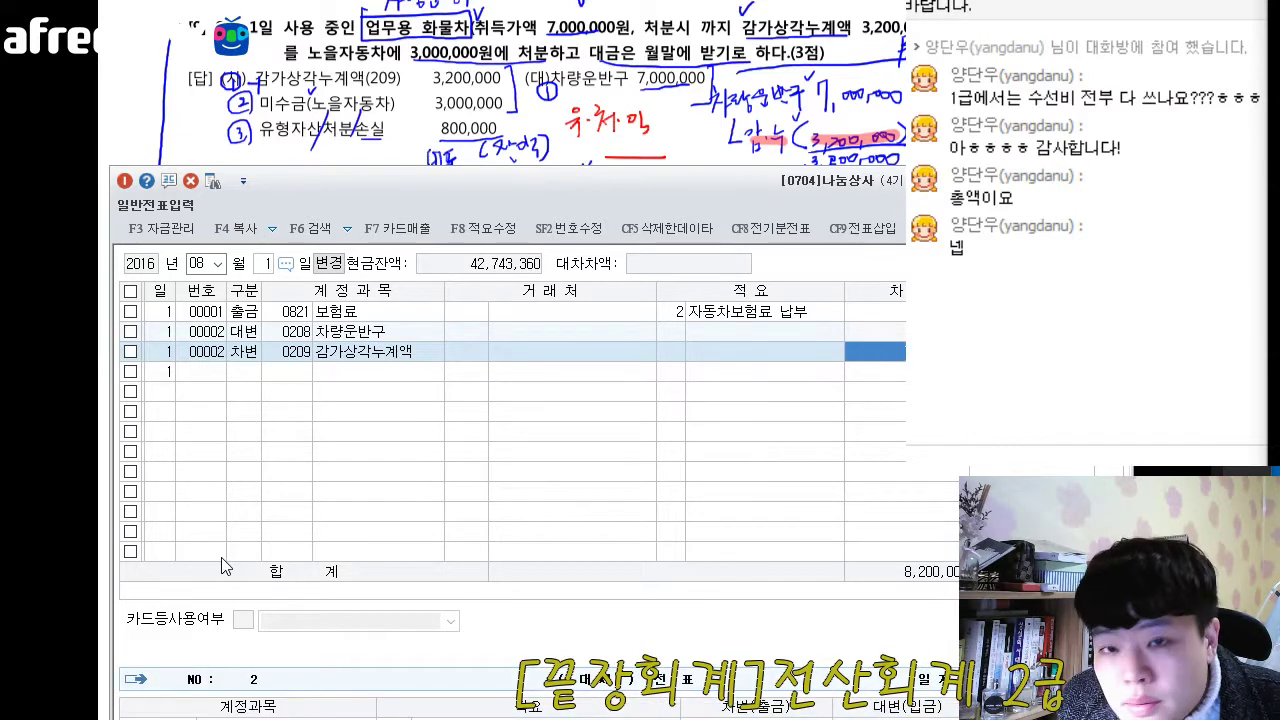
text(3)
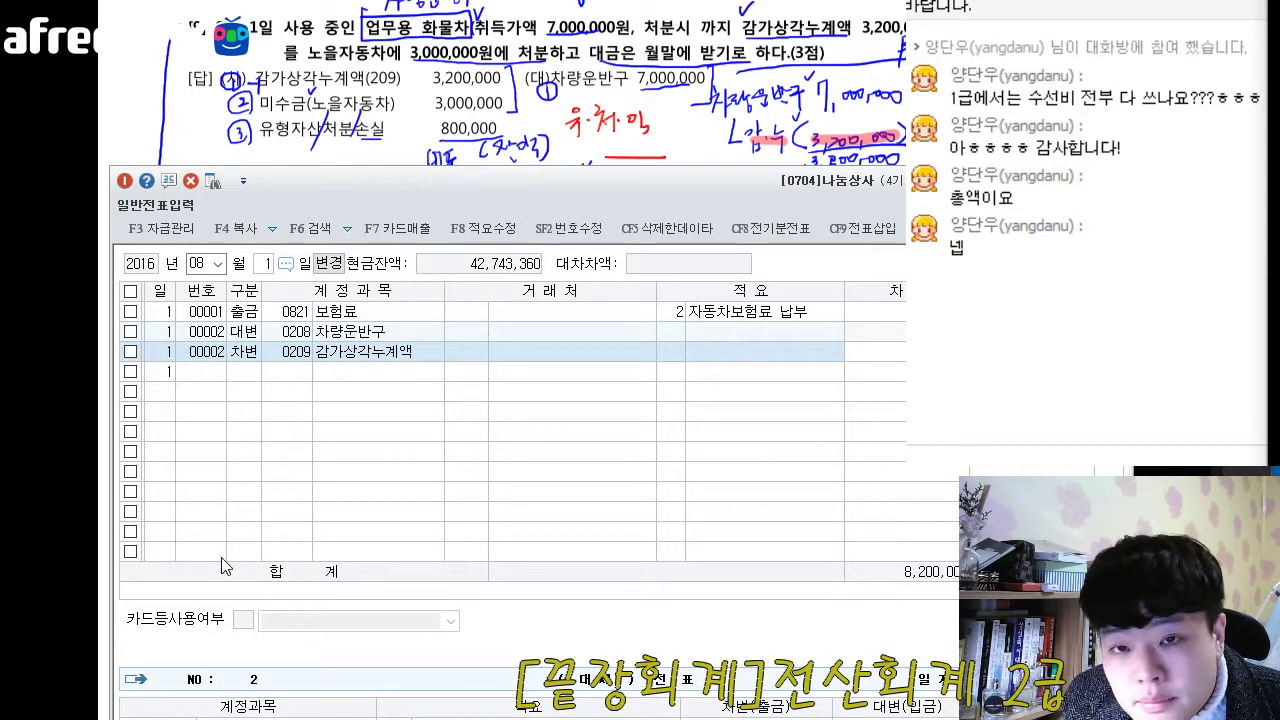
text(200000)
key(Return)
text(3)
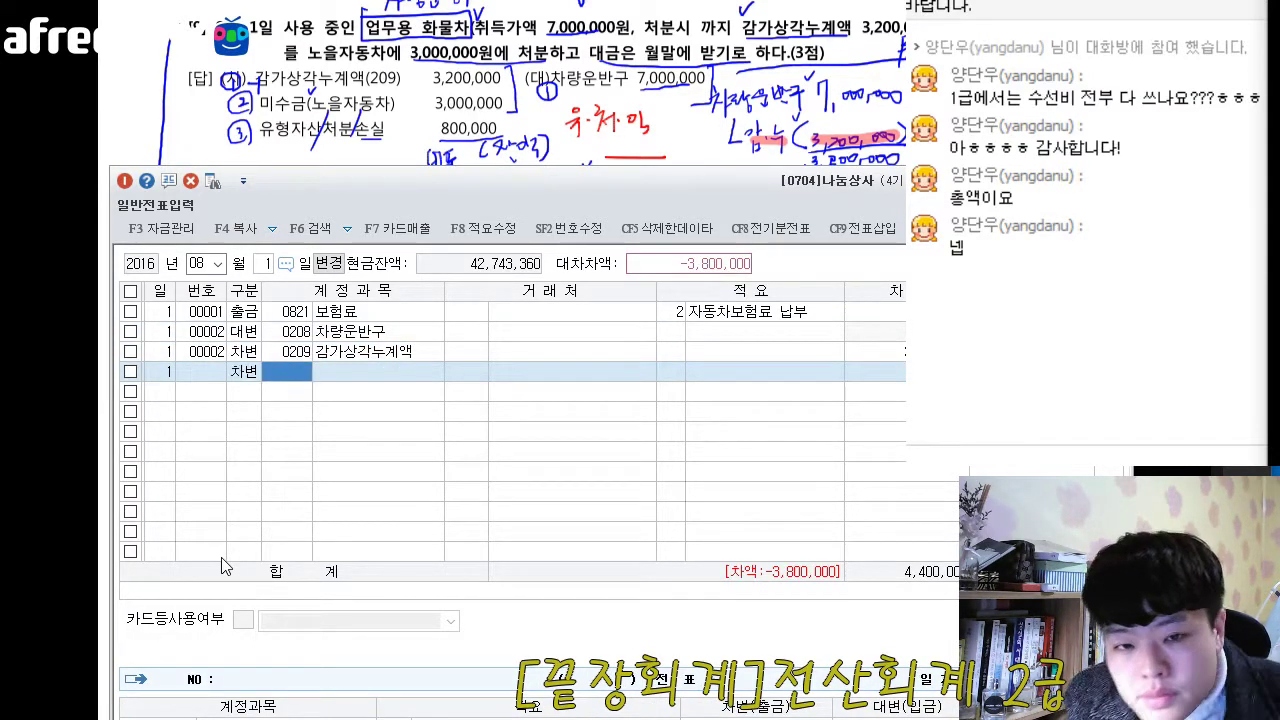
key(F2)
text(미수)
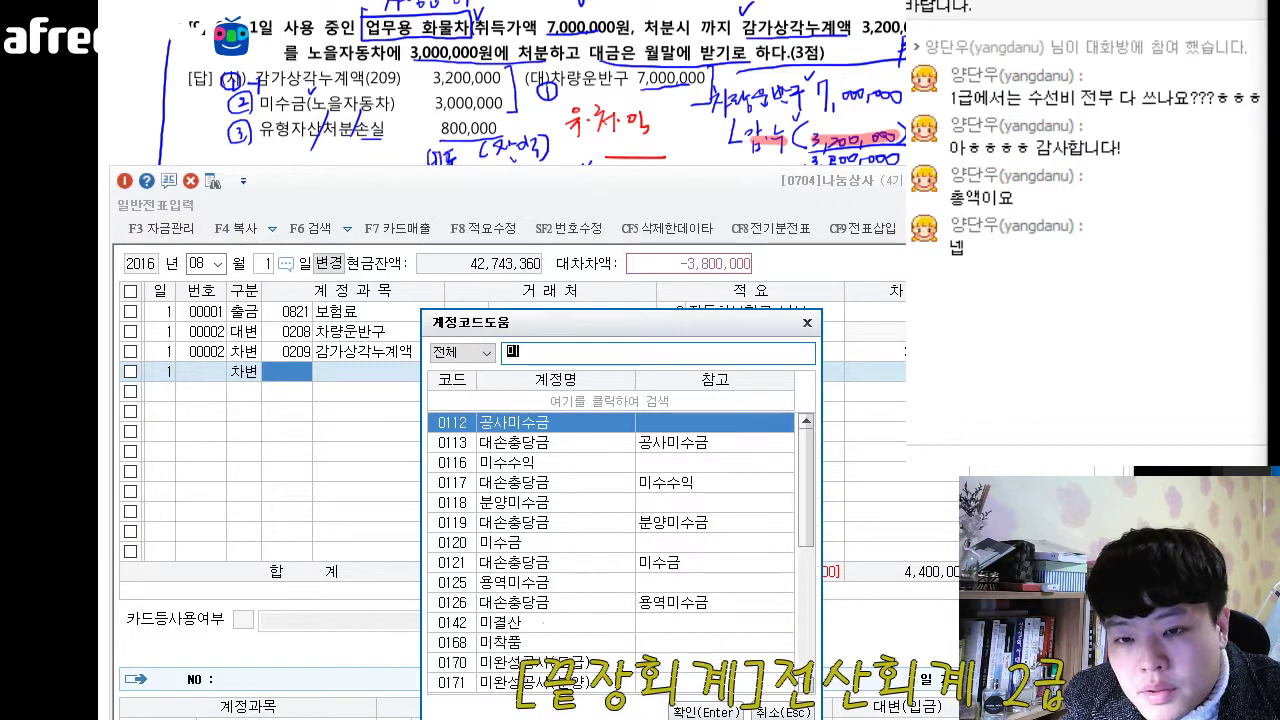
key(Return)
key(Return)
key(Left)
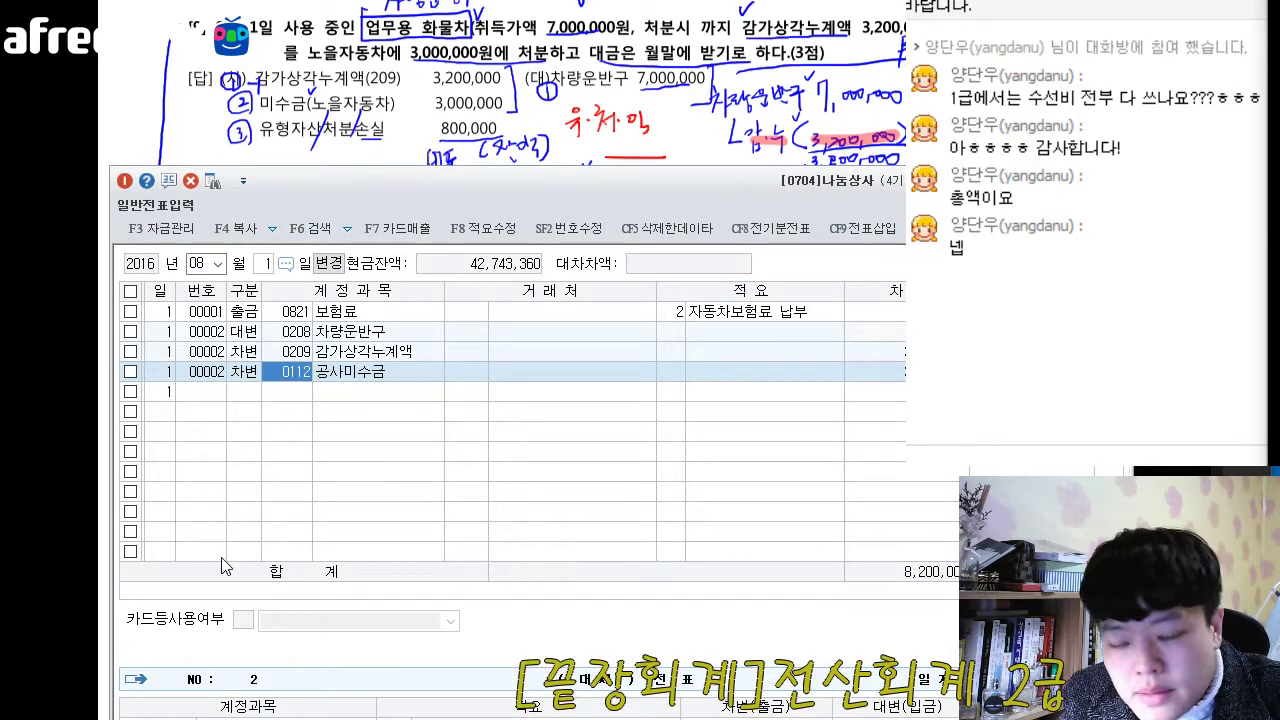
- Look up 미수금 in the account codes and assign account 0120 미수금 to the latest debit line
key(F2)
text(미수금)
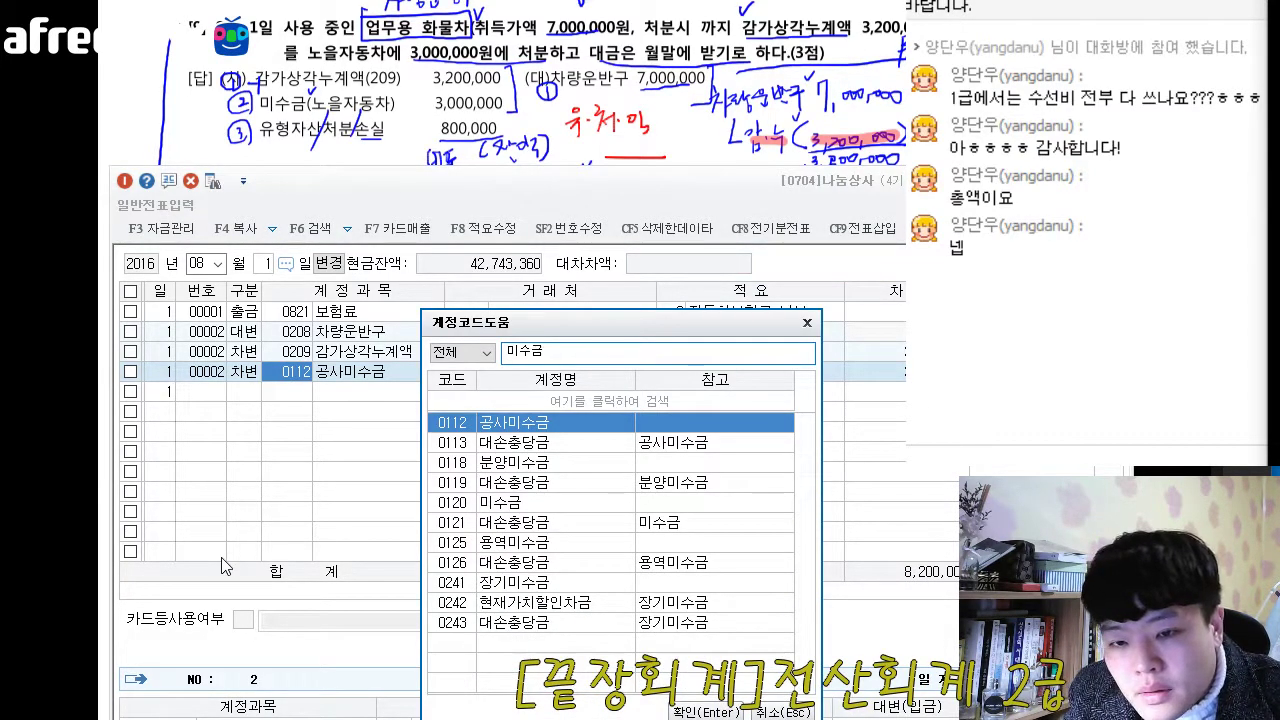
key(Down)
key(Down)
key(Down)
key(Down)
key(Return)
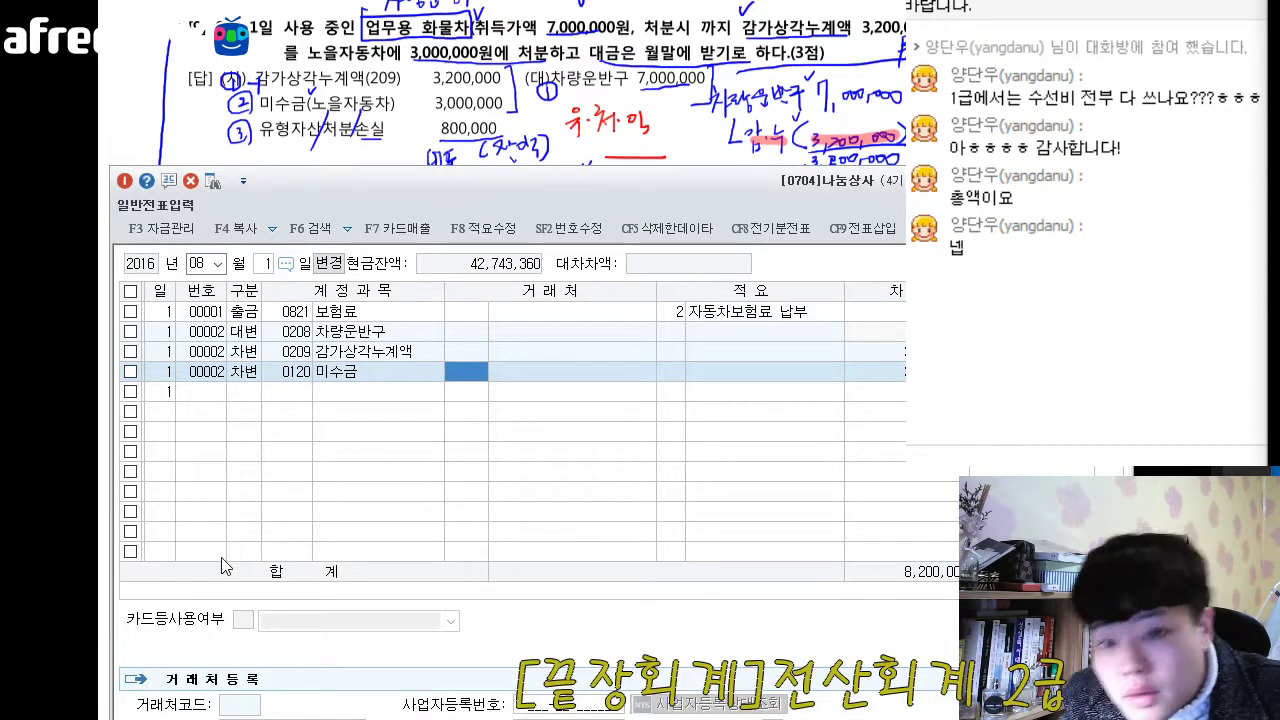
- Set the 미수금 line's counterparty to 노을자동차 and its debit amount to 3,000,000, leaving the description blank
text(ㄴㅗ)
text(노을)
key(Return)
key(Return)
key(Return)
key(Return)
text(3000000)
key(Return)
- Add a debit (차변) line with account 0970 유형자산처분손실 for the balancing 800,000, leaving the counterparty blank
text(3)
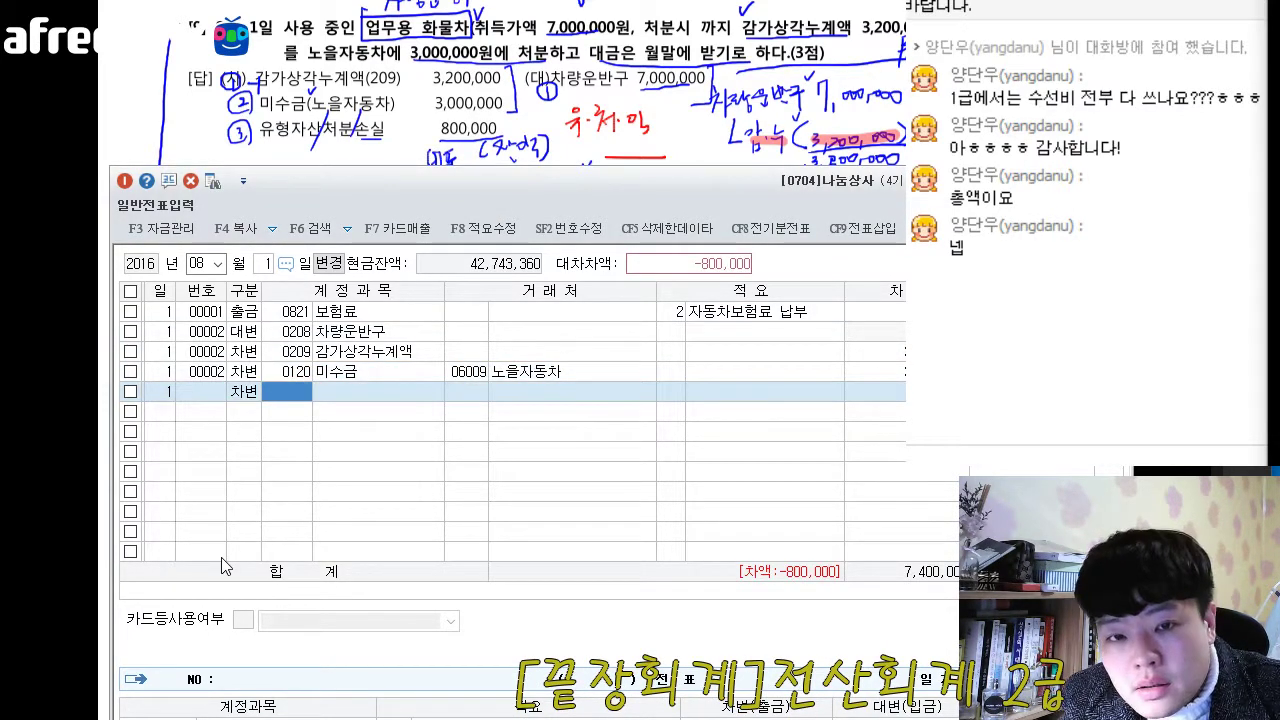
key(F2)
text(유)
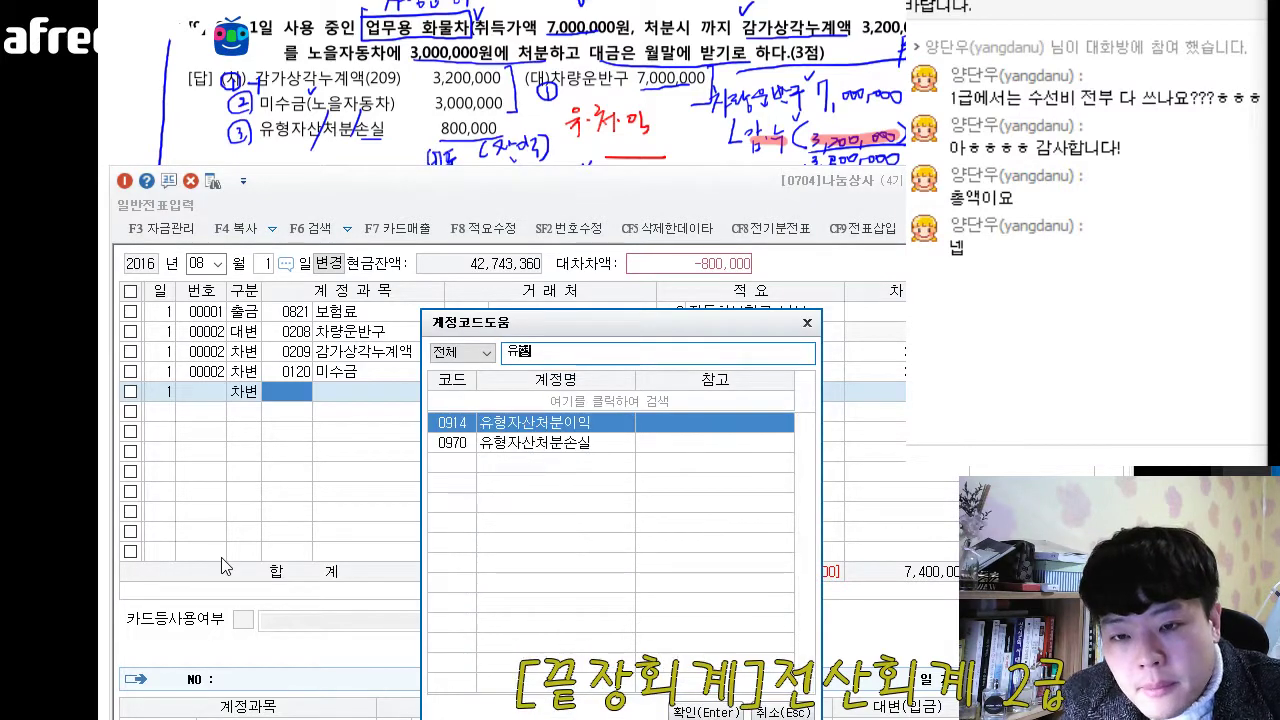
text(형)
key(Down)
key(Return)
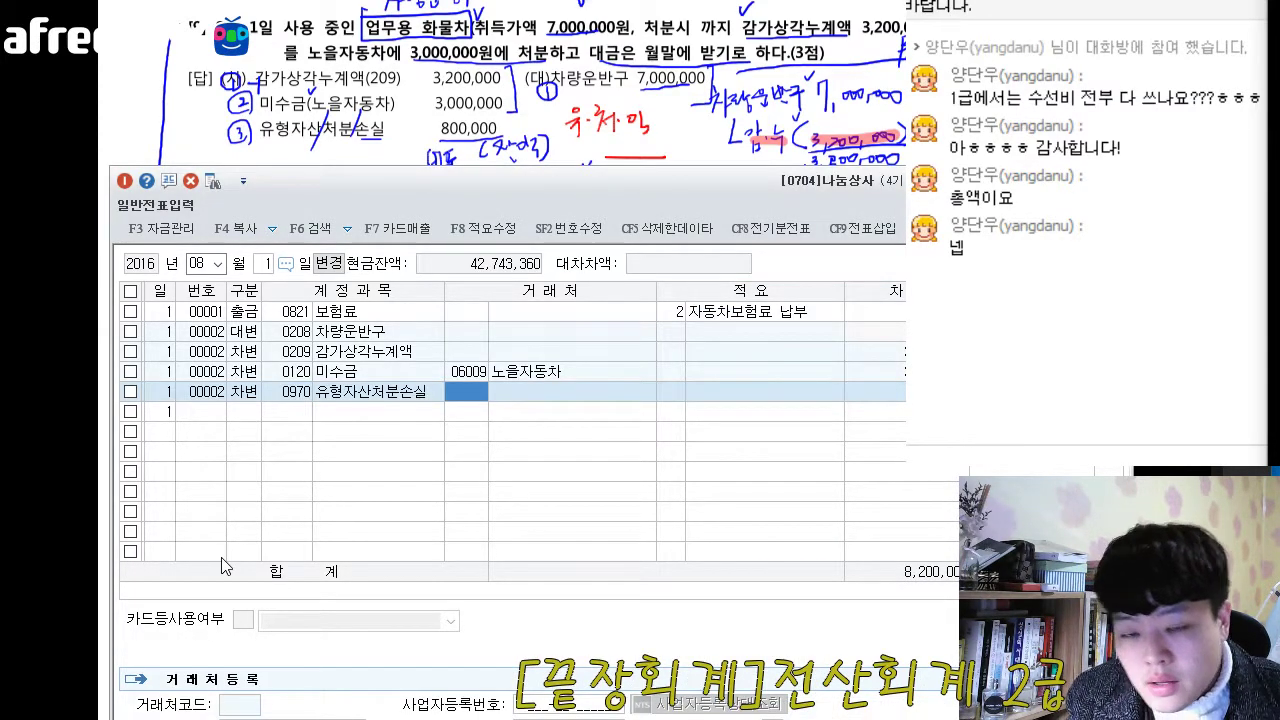
key(Return)
key(Return)
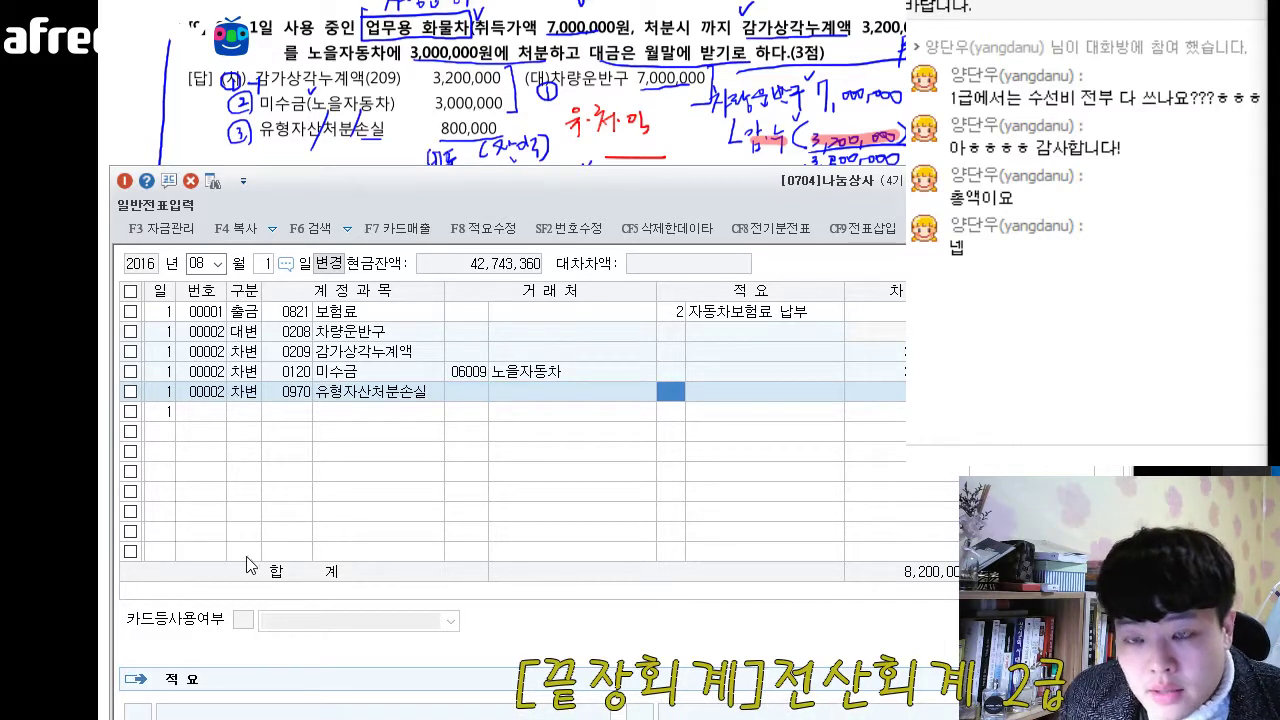
- Bring question 10, dated 28 August, into view in the exam document and place the voucher window below its answer
click(1062, 181)
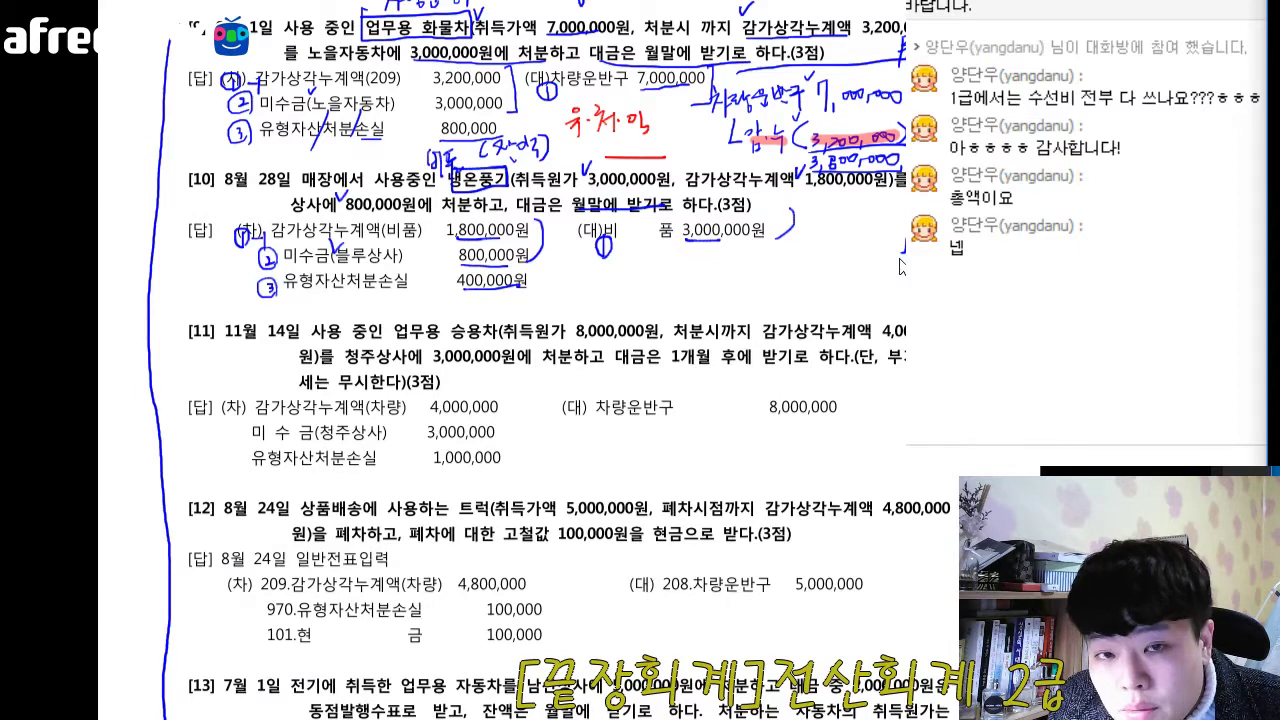
scroll(902, 267, down, 3)
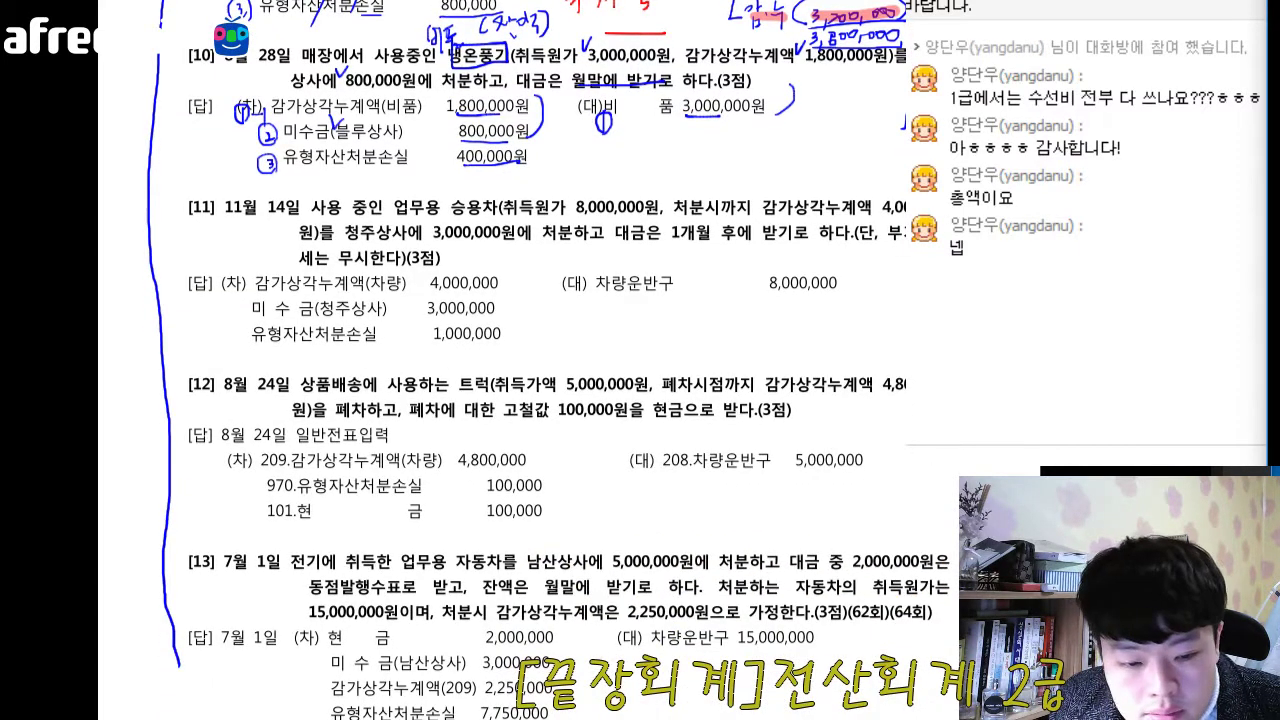
key(alt+Tab)
drag(513, 195, 509, 217)
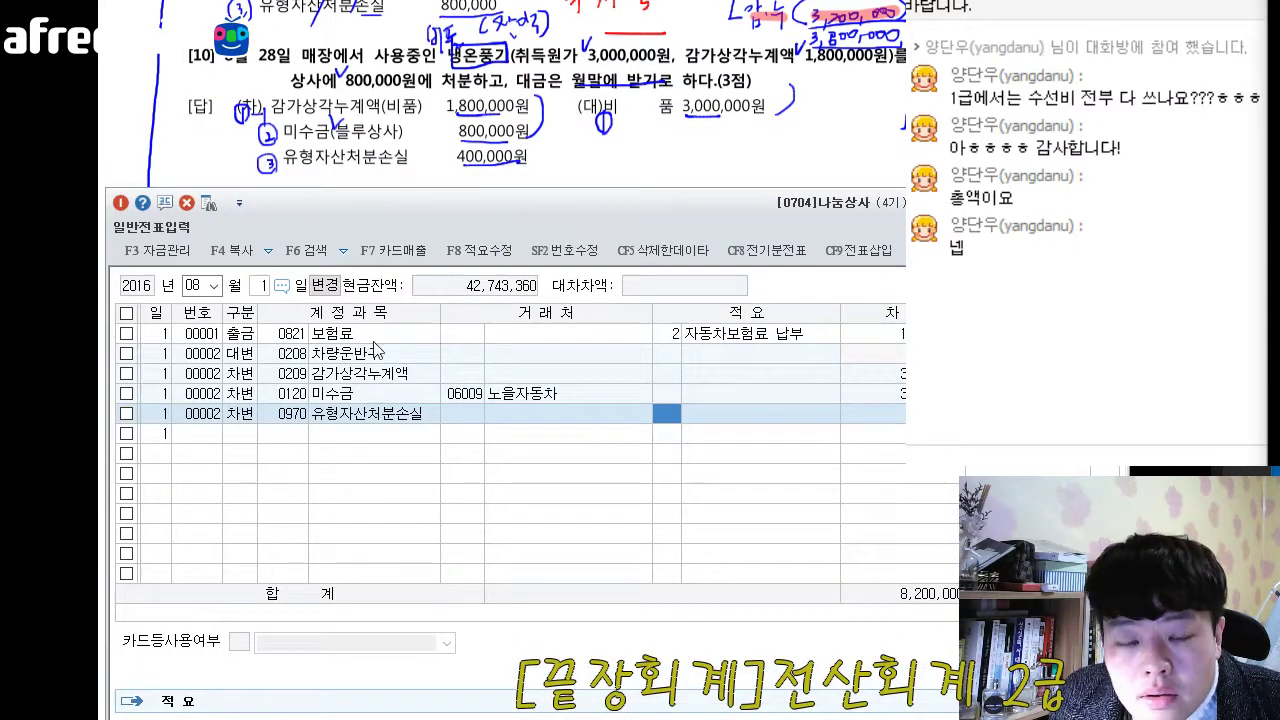
- Switch the voucher date to 28 August and add a credit (대변) line with account 0212 비품 for 3,000,000
click(258, 289)
text(28)
key(Return)
text(4)
key(Return)
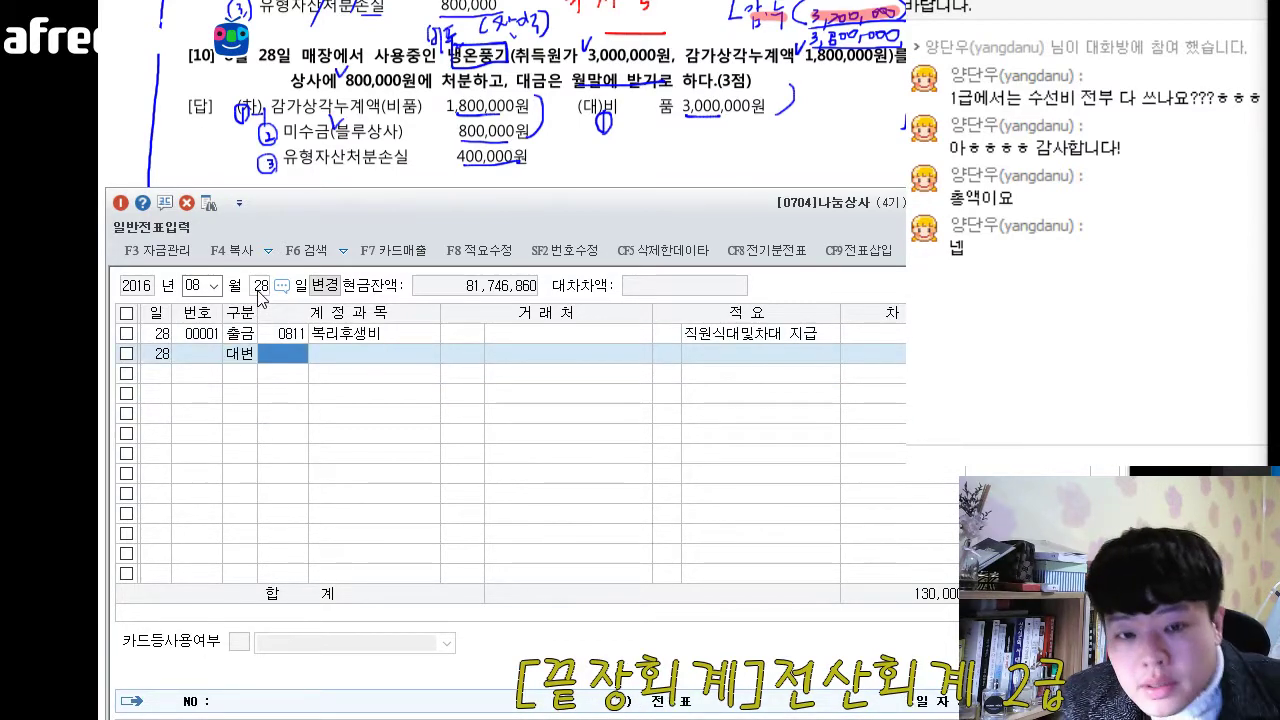
text(비품)
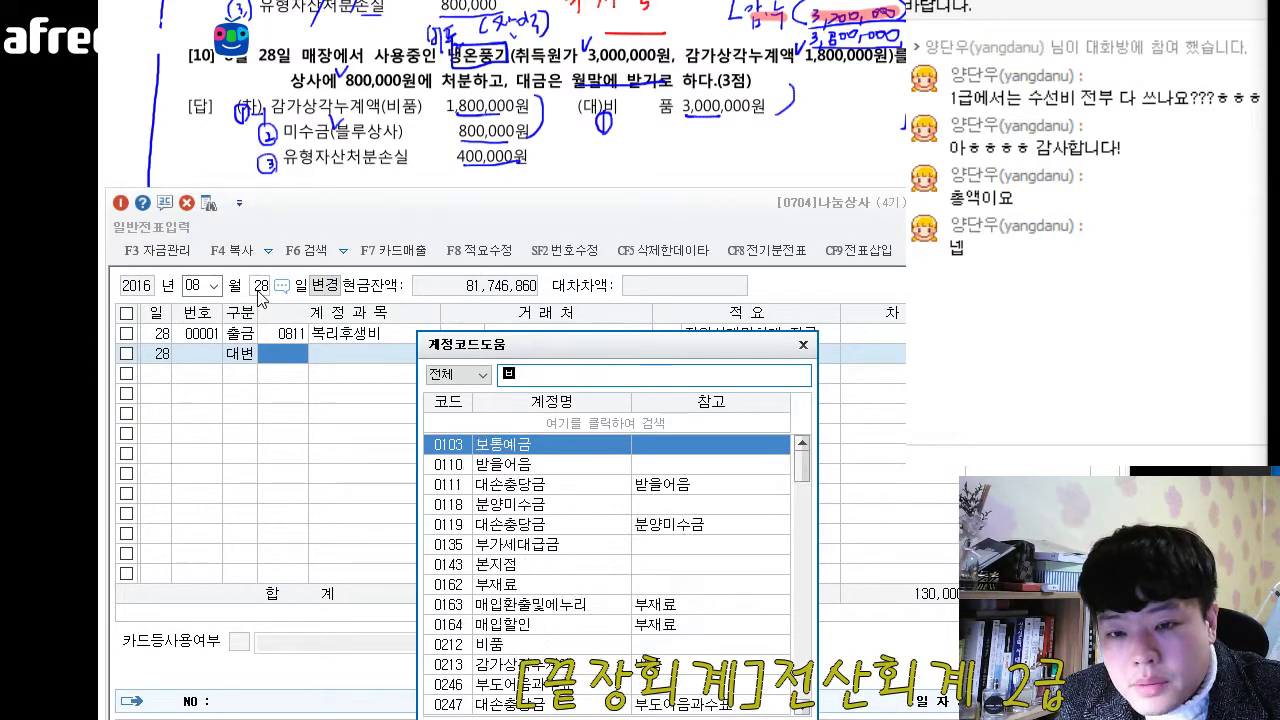
key(Return)
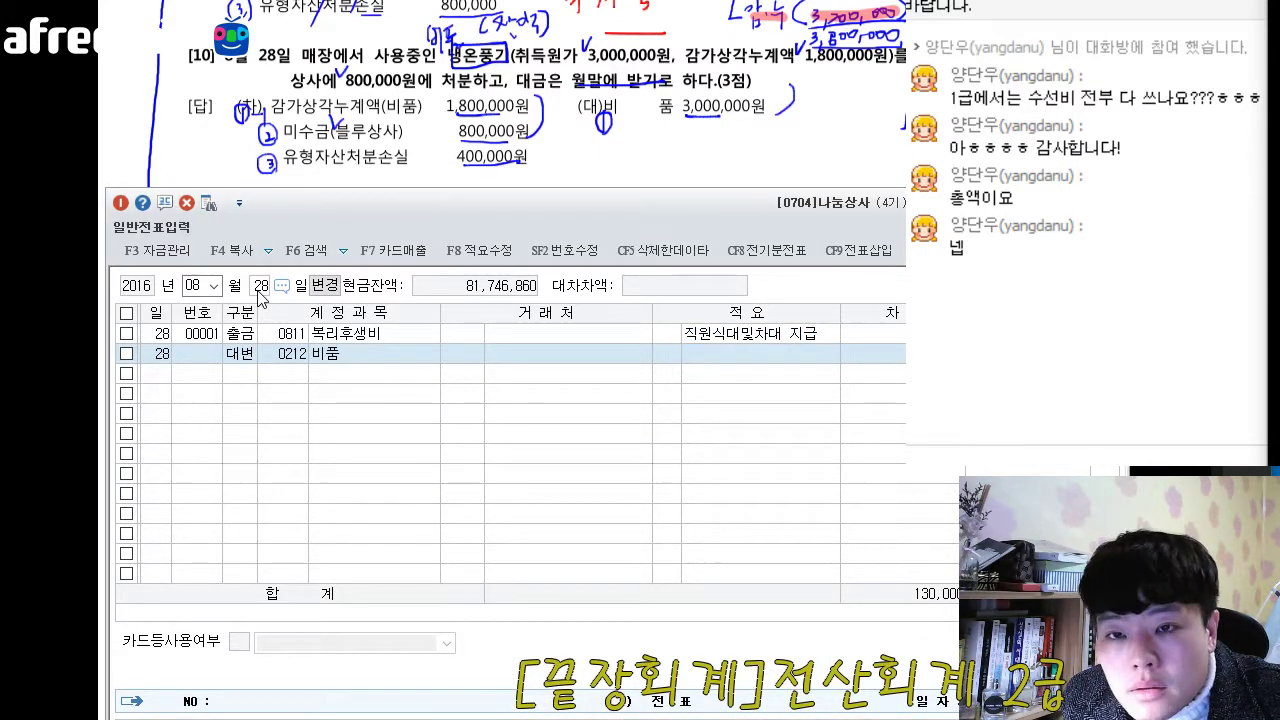
key(Return)
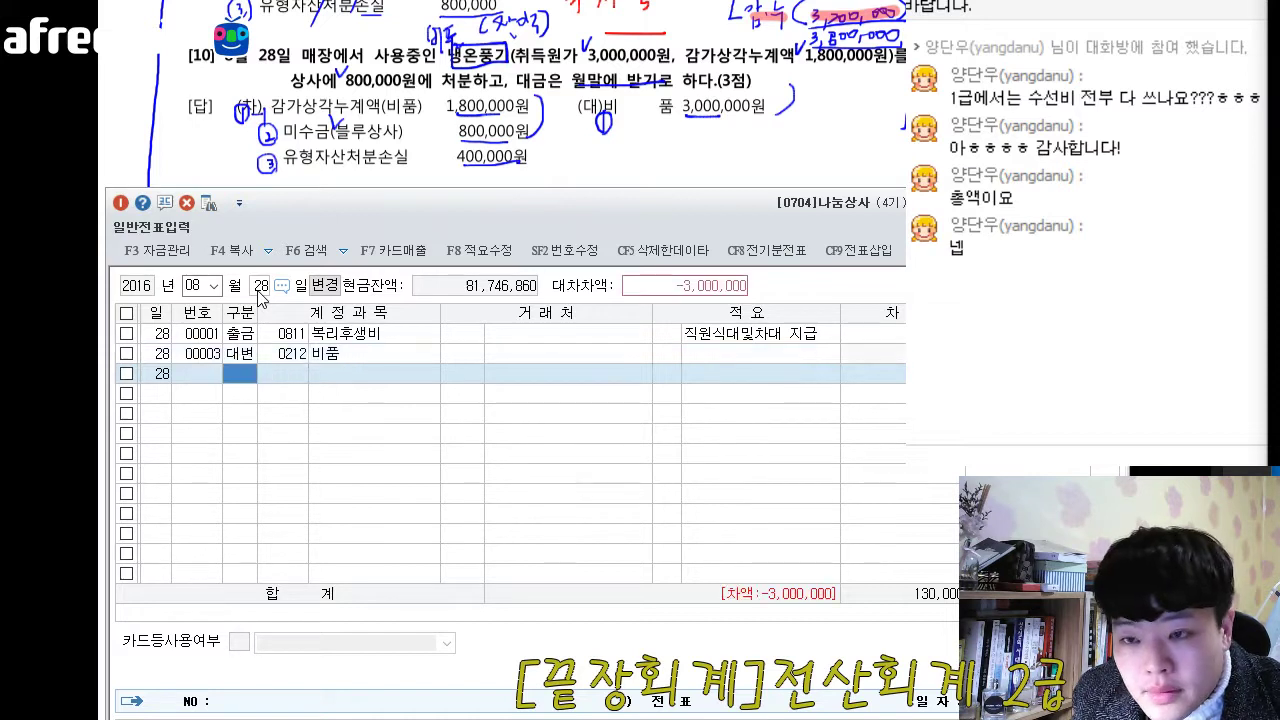
- Add a debit (차변) line with account 0213 감가상각누계액 to the 28 August voucher
text(3)
key(Return)
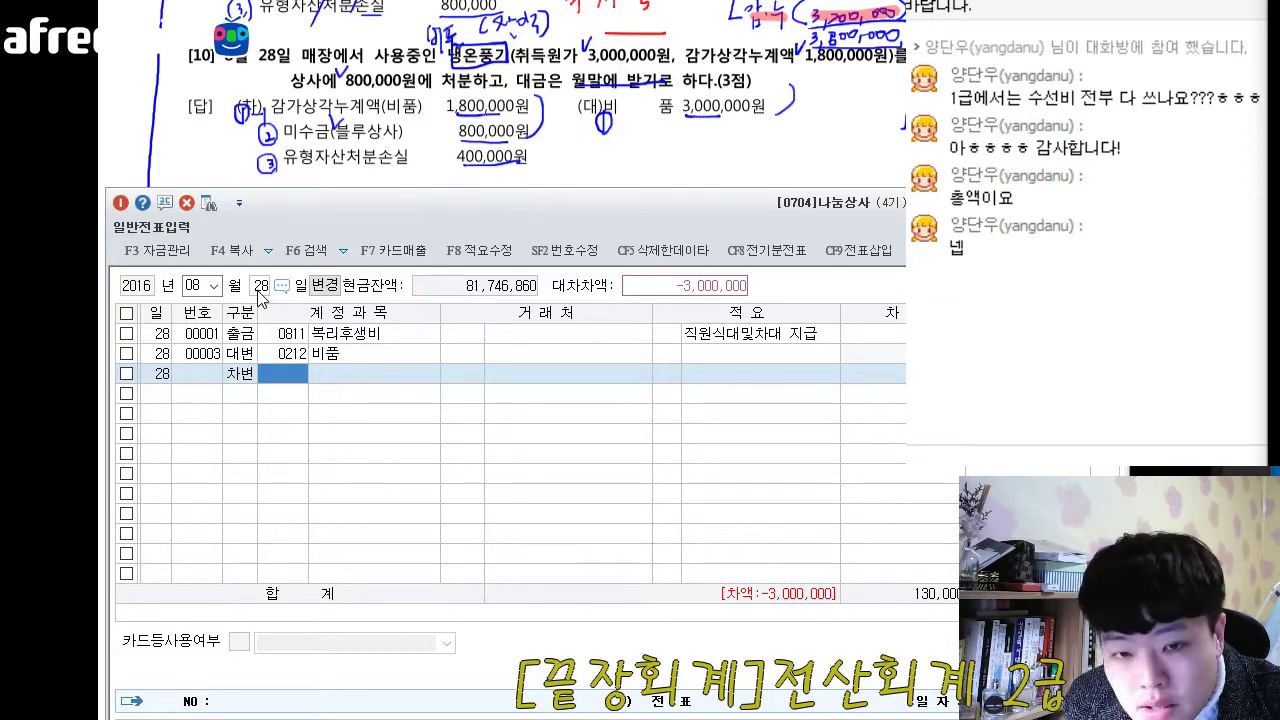
text(213)
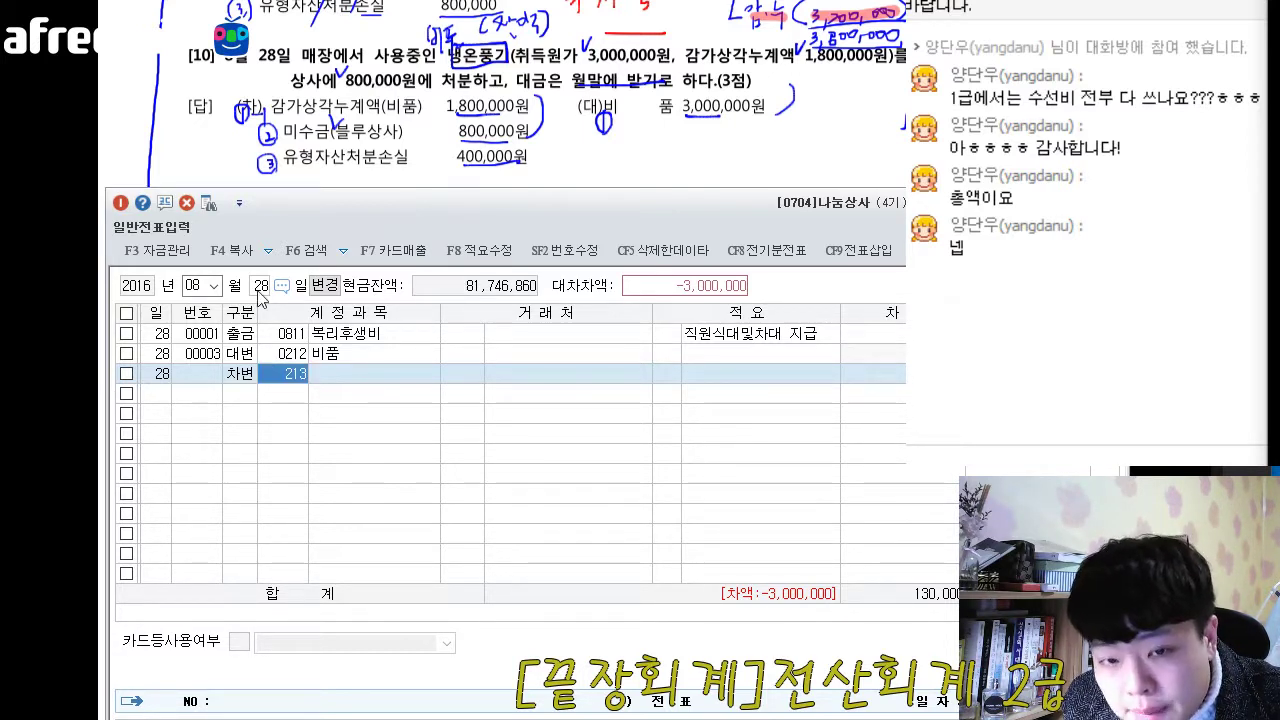
key(Return)
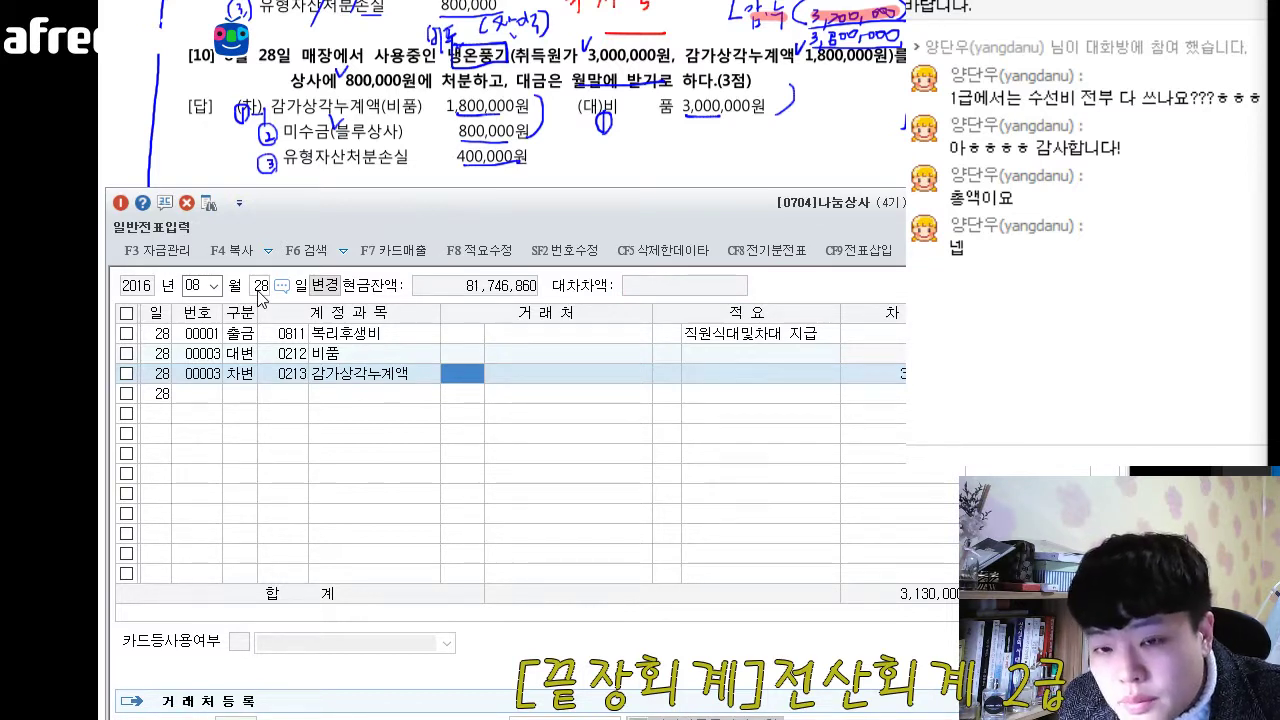
- Set the debit amount of the 28 August 감가상각누계액 line to 1,800,000, leaving its counterparty and description blank
key(Return)
key(Return)
key(Return)
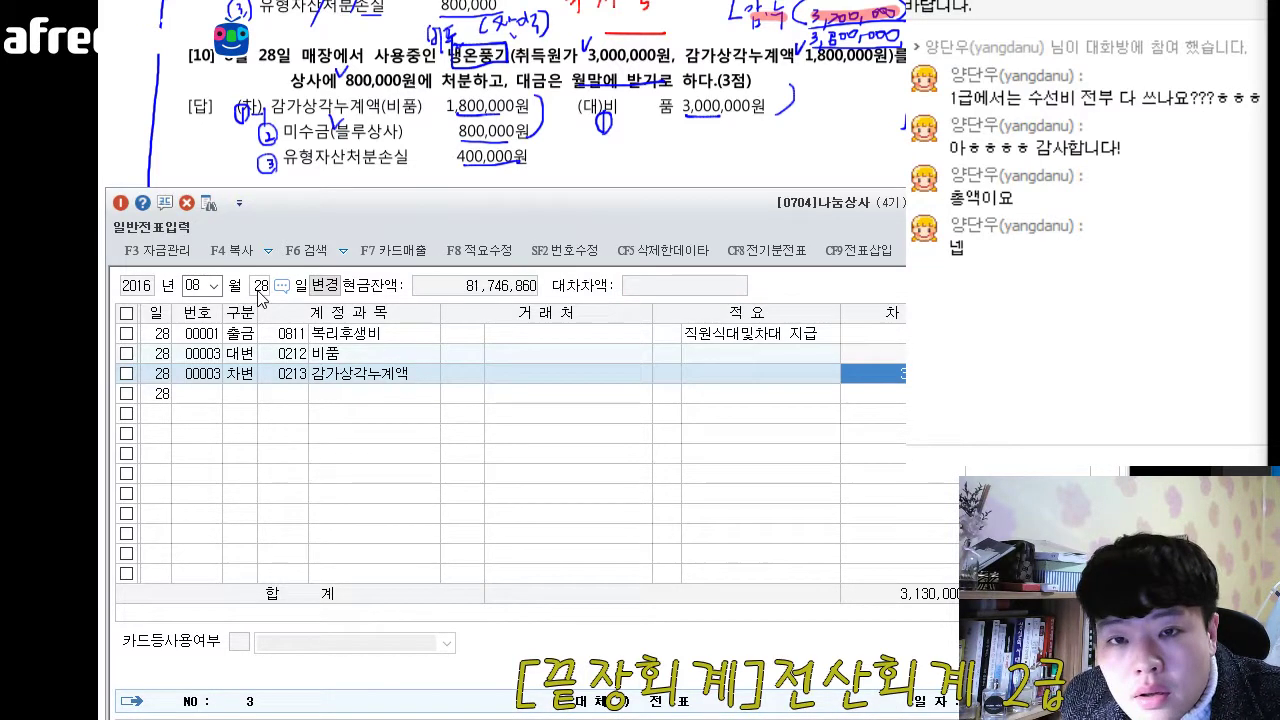
text(1)
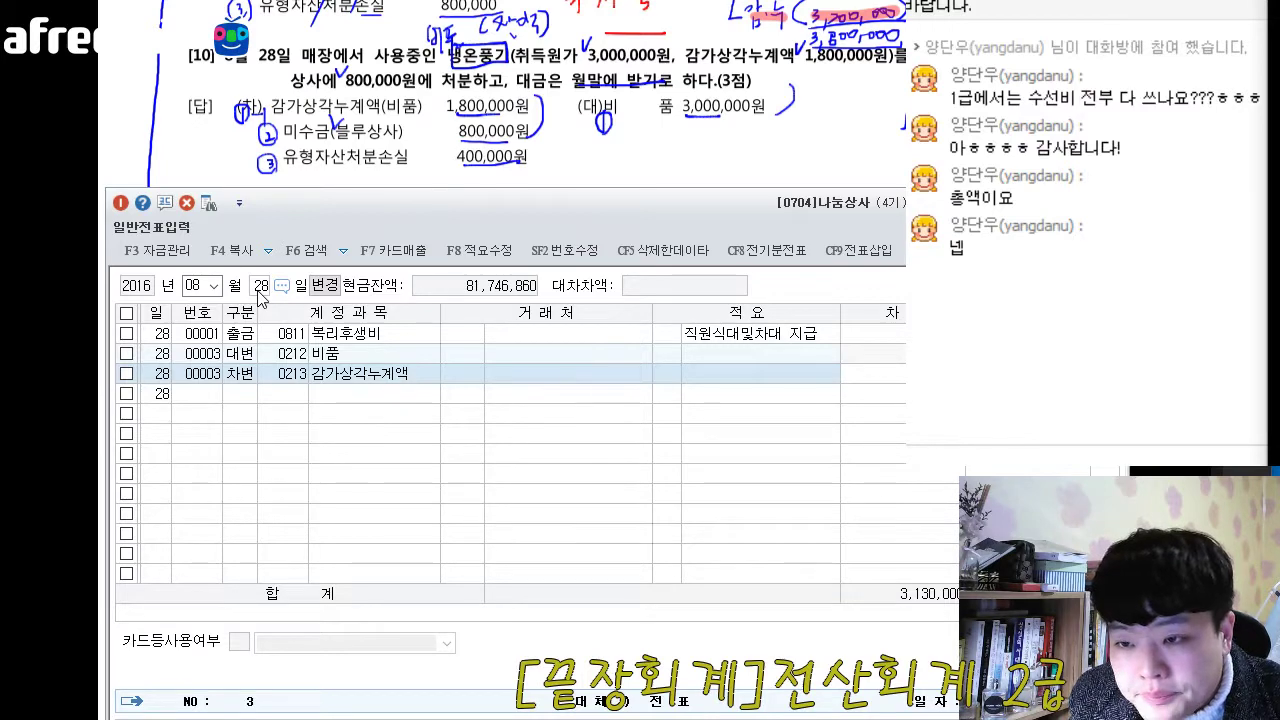
key(Return)
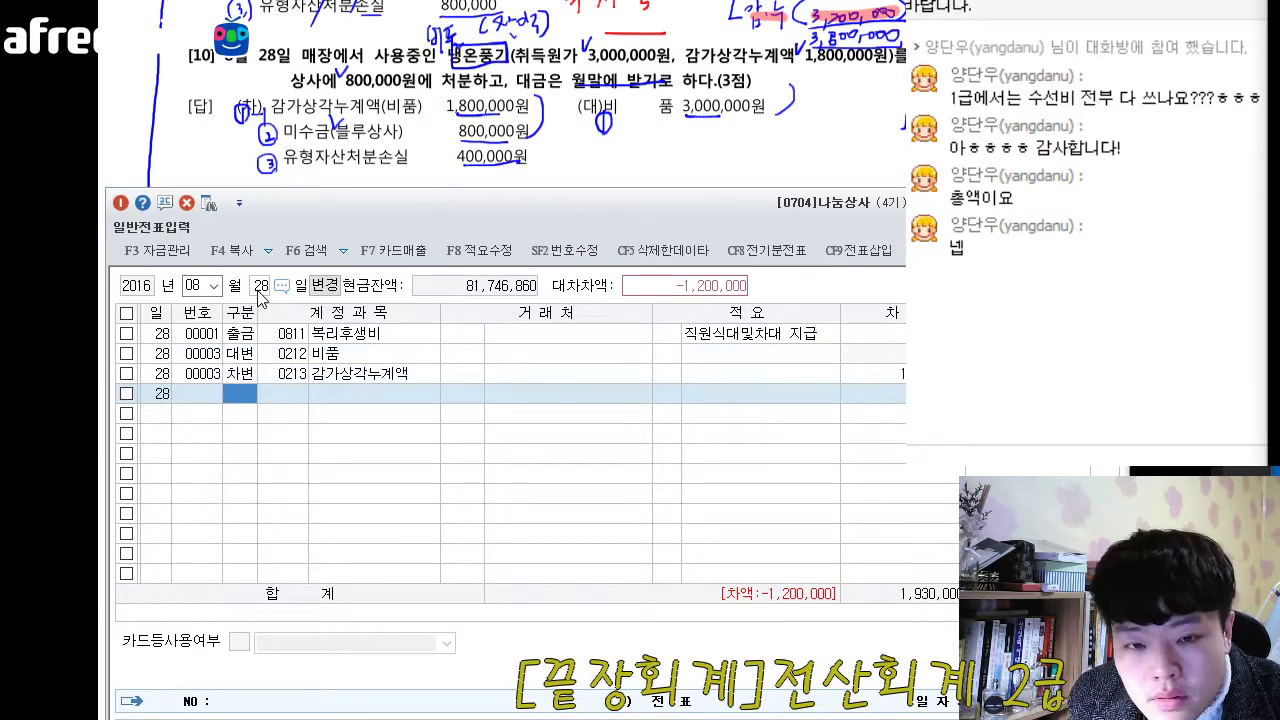
- Add a debit (차변) line with account 0120 미수금 to the 28 August voucher
text(3)
key(F2)
text(밋)
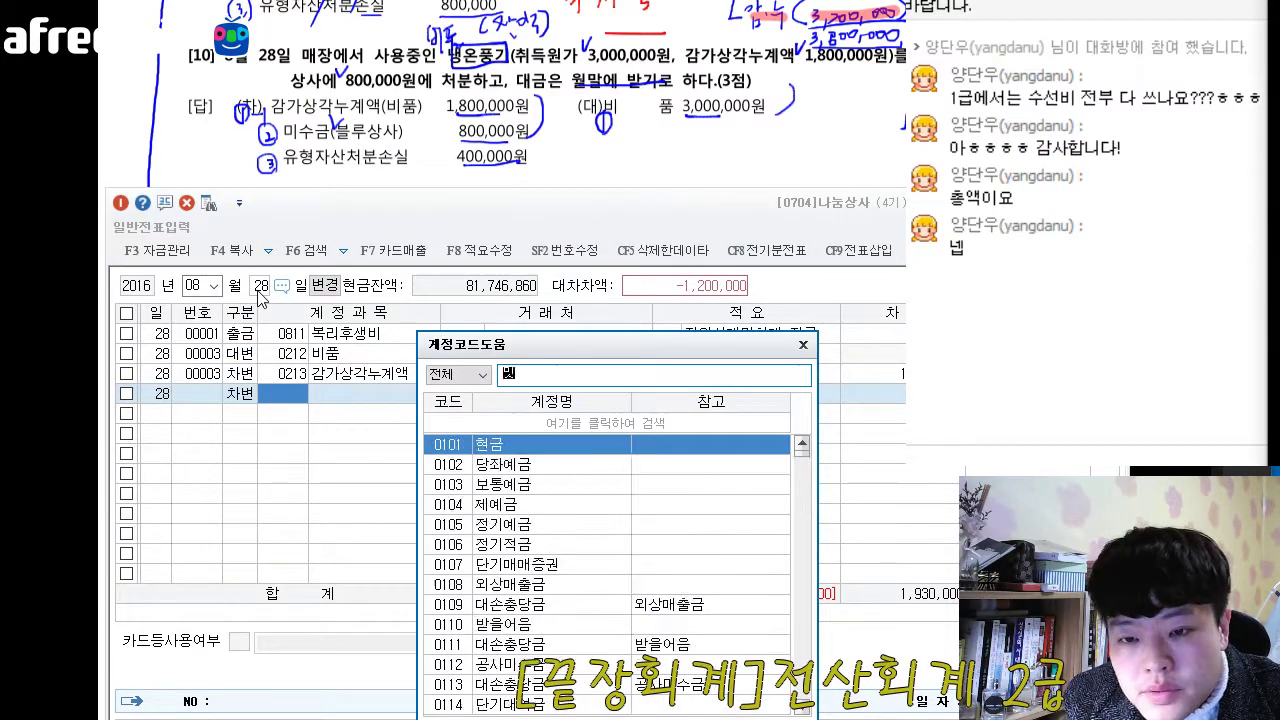
text(ㅜ)
key(Down)
key(Down)
key(Down)
key(Down)
key(Down)
key(Down)
key(Return)
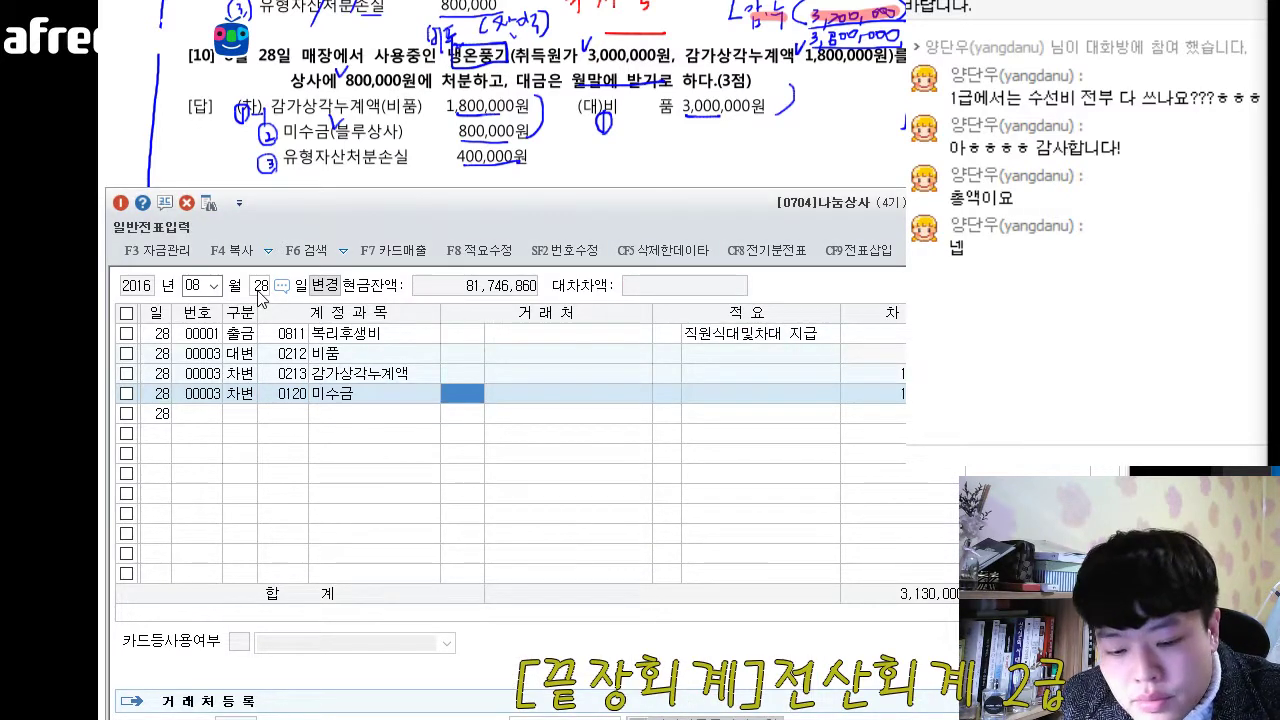
- Assign counterparty 03500 블루상사 to the 미수금 line and set its debit amount to 800,000
key(F2)
text(블)
key(Return)
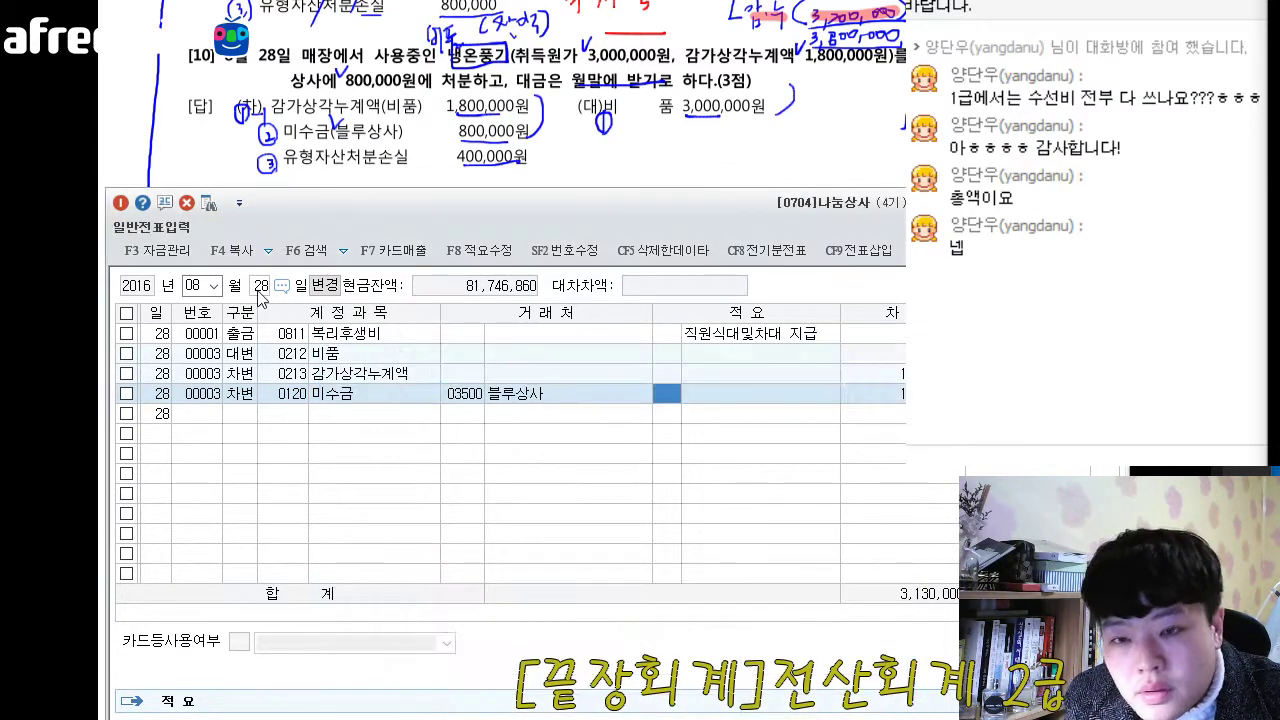
key(Return)
text(800000)
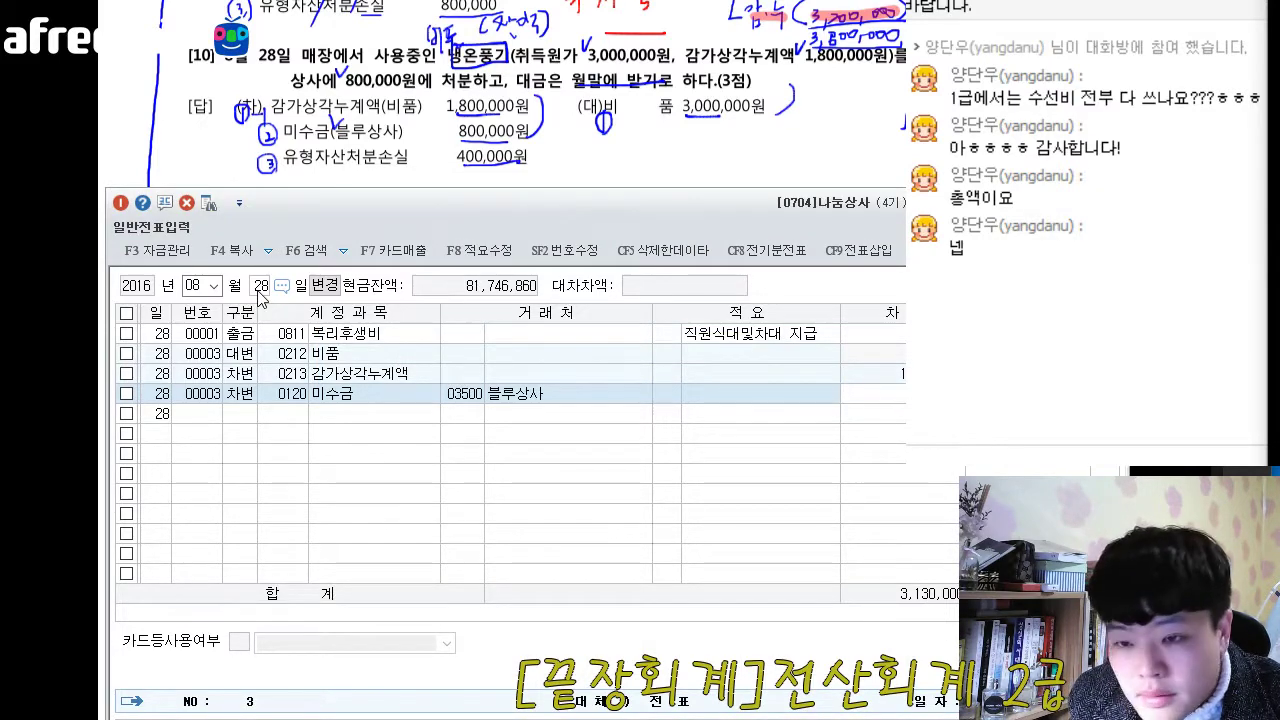
key(Return)
- Add a debit (차변) line with account 0970 유형자산처분손실 to the 28 August voucher
text(3)
key(Return)
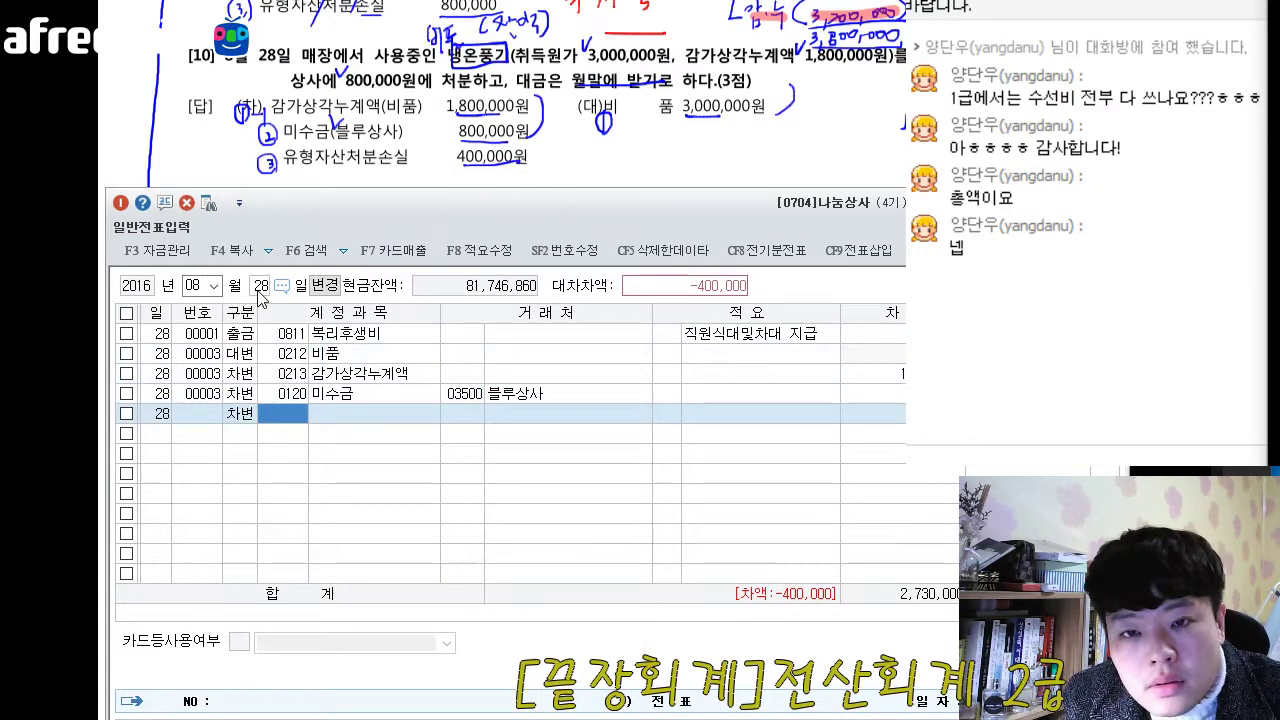
key(F2)
text(처분)
key(Down)
key(Return)
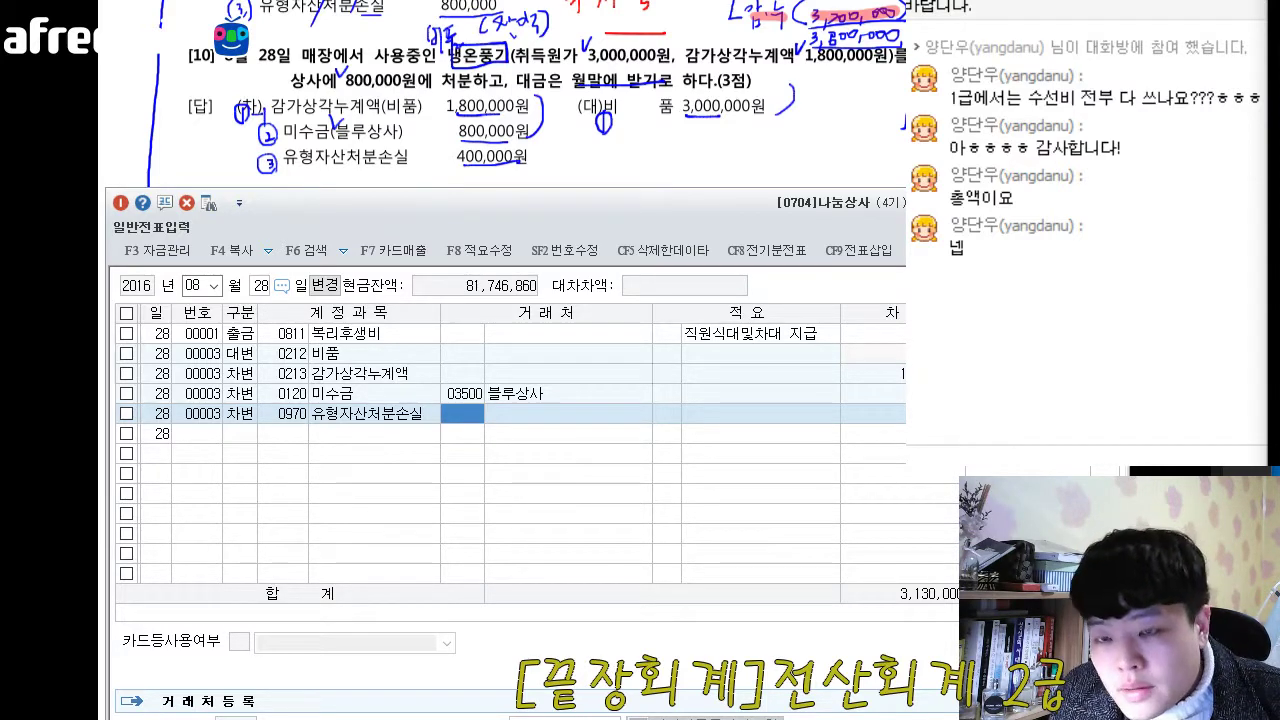
- Switch to the exam document and, in question 11, box 업무용 승용차 and tick the acquisition cost and accumulated depreciation amounts
key(alt+Tab)
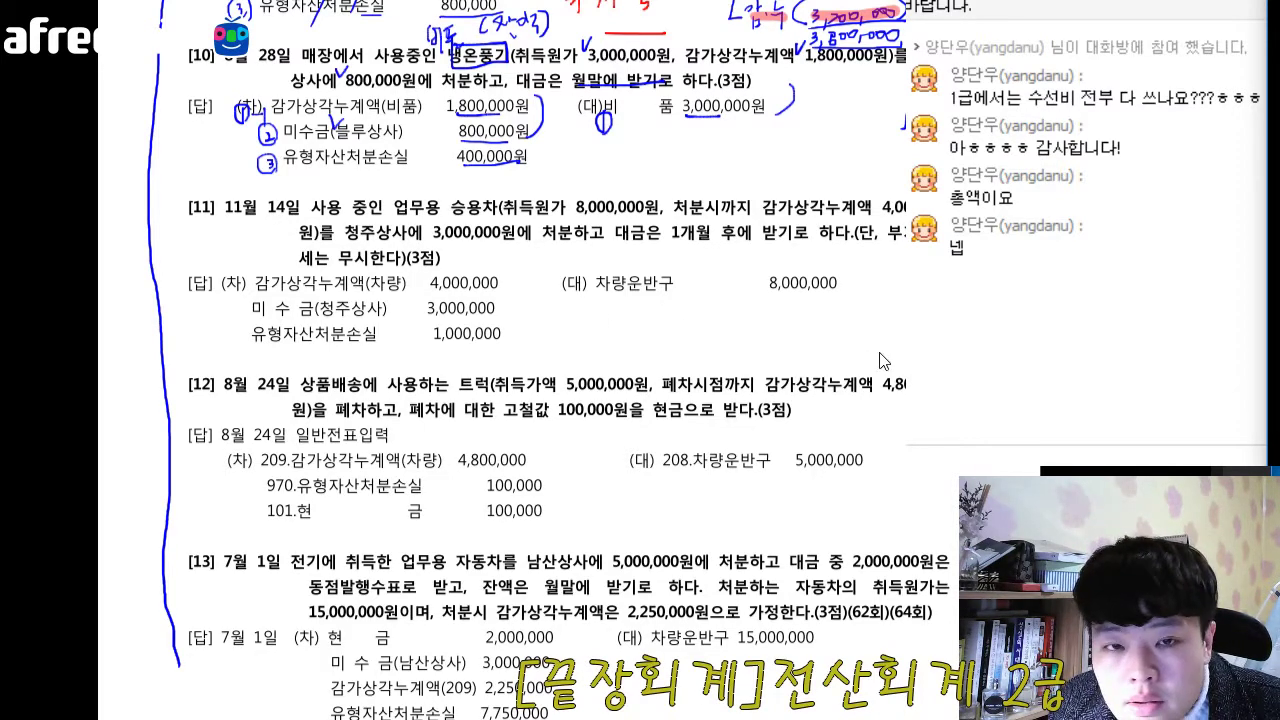
scroll(860, 356, down, 1)
scroll(540, 360, down, 2)
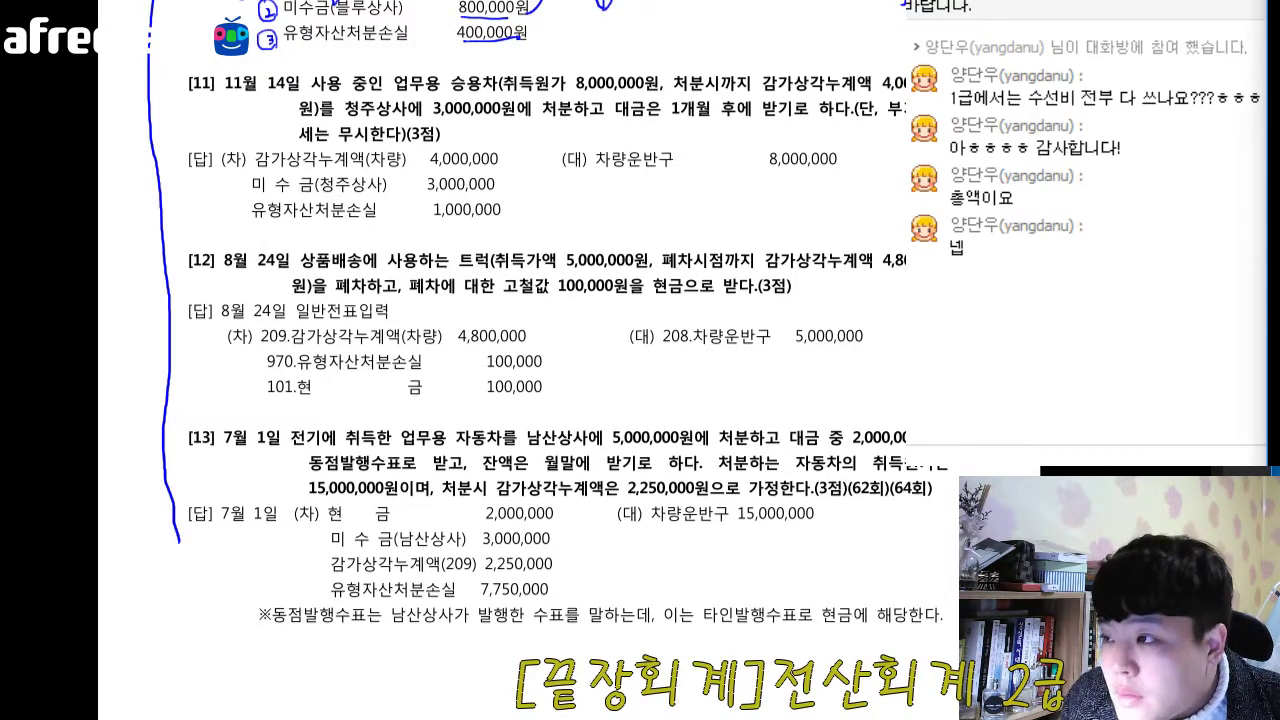
key(alt+Tab)
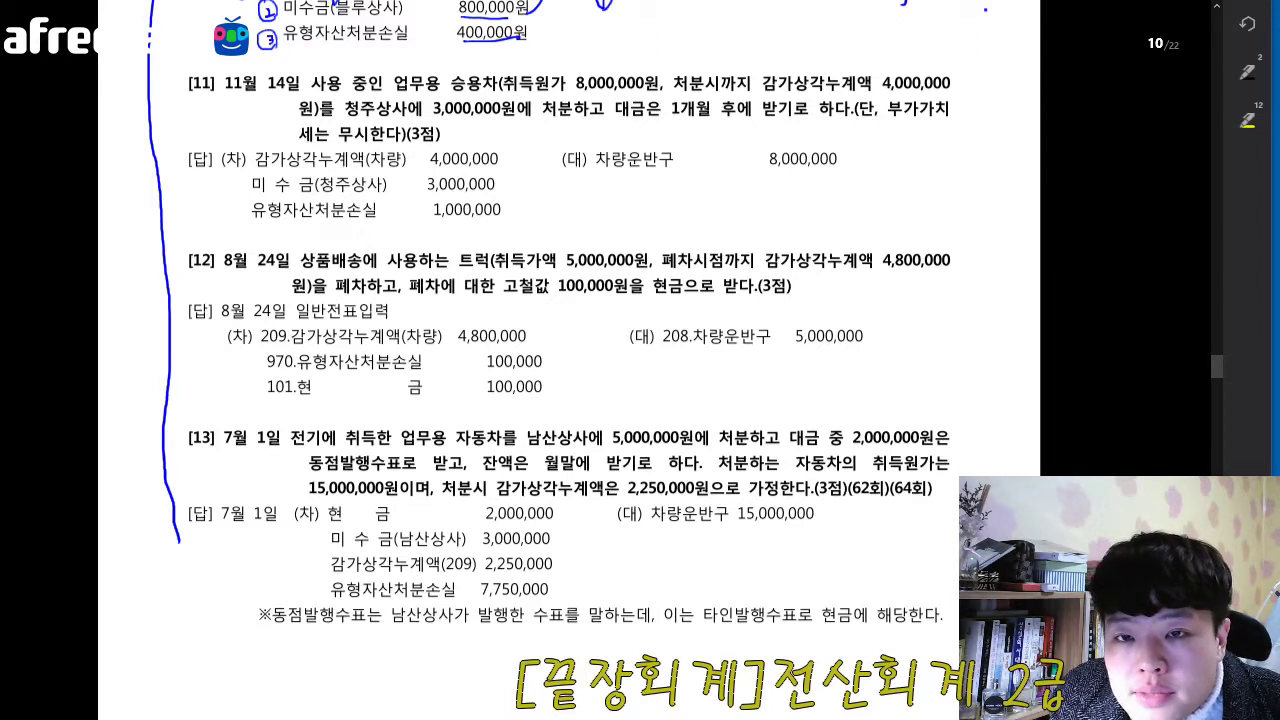
mouse_move(394, 64)
mouse_down()
mouse_move(398, 95)
mouse_move(492, 90)
mouse_move(445, 64)
mouse_move(394, 70)
mouse_up()
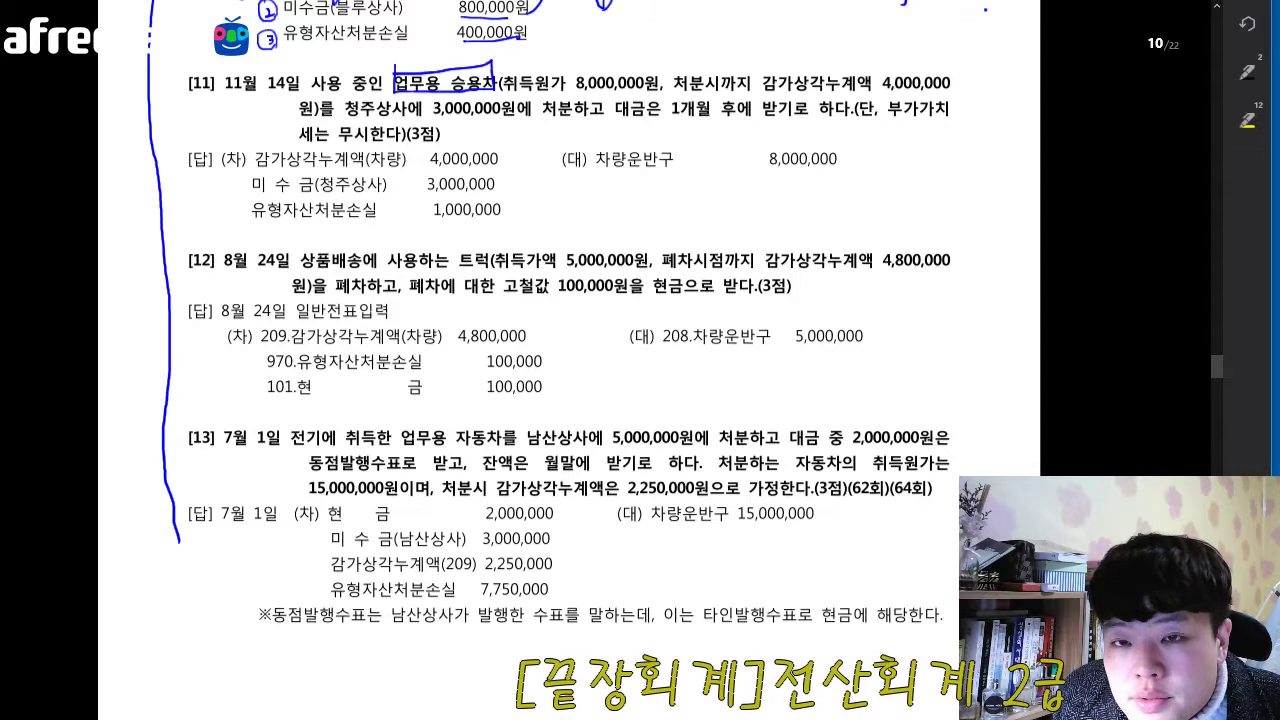
drag(565, 63, 573, 73)
mouse_move(871, 68)
mouse_down()
mouse_move(878, 84)
mouse_move(887, 67)
mouse_up()
- Underline 1개월 후에 in question 11 and number its answer lines: 1 for the credit, 1-1, 2 and 3 for the debits
drag(667, 118, 762, 122)
mouse_move(592, 160)
mouse_down()
mouse_move(596, 182)
mouse_move(588, 164)
mouse_up()
mouse_move(234, 136)
mouse_down()
mouse_move(230, 154)
mouse_move(266, 151)
mouse_move(236, 196)
mouse_move(232, 176)
mouse_move(240, 216)
mouse_move(238, 199)
mouse_up()
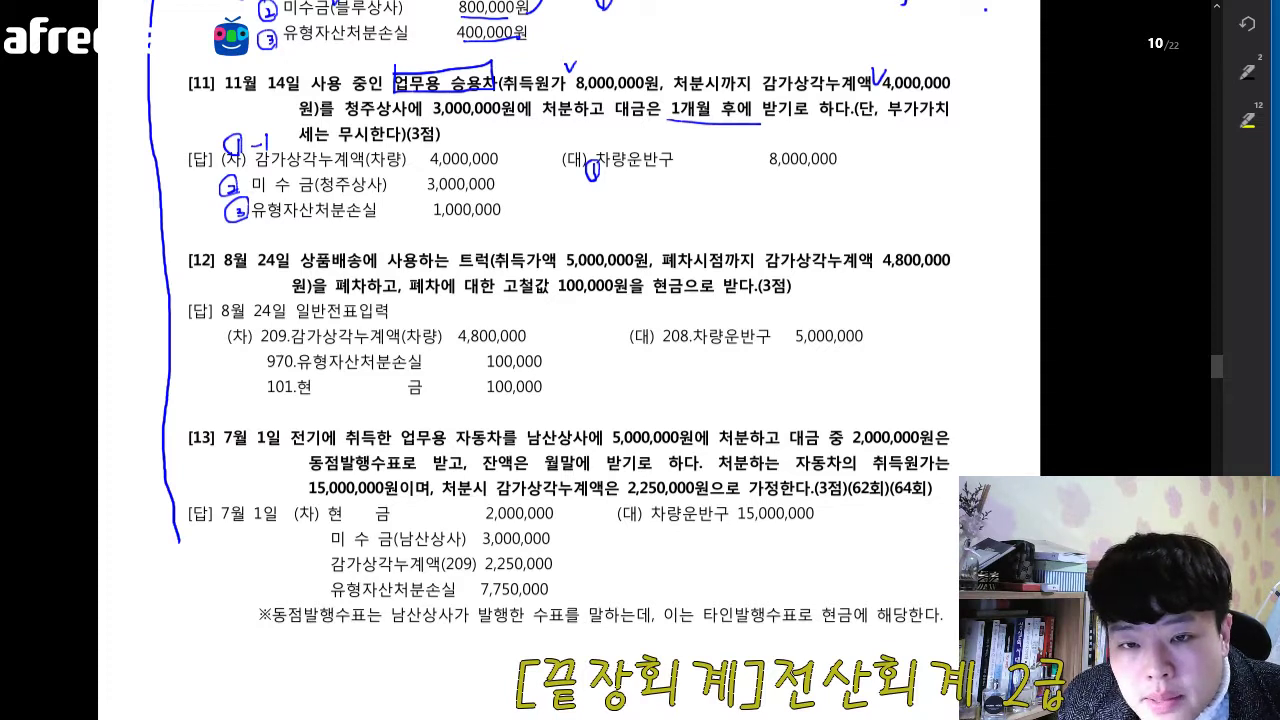
- Underline 폐차하고 in question 12 with a wavy pen line
drag(338, 296, 394, 292)
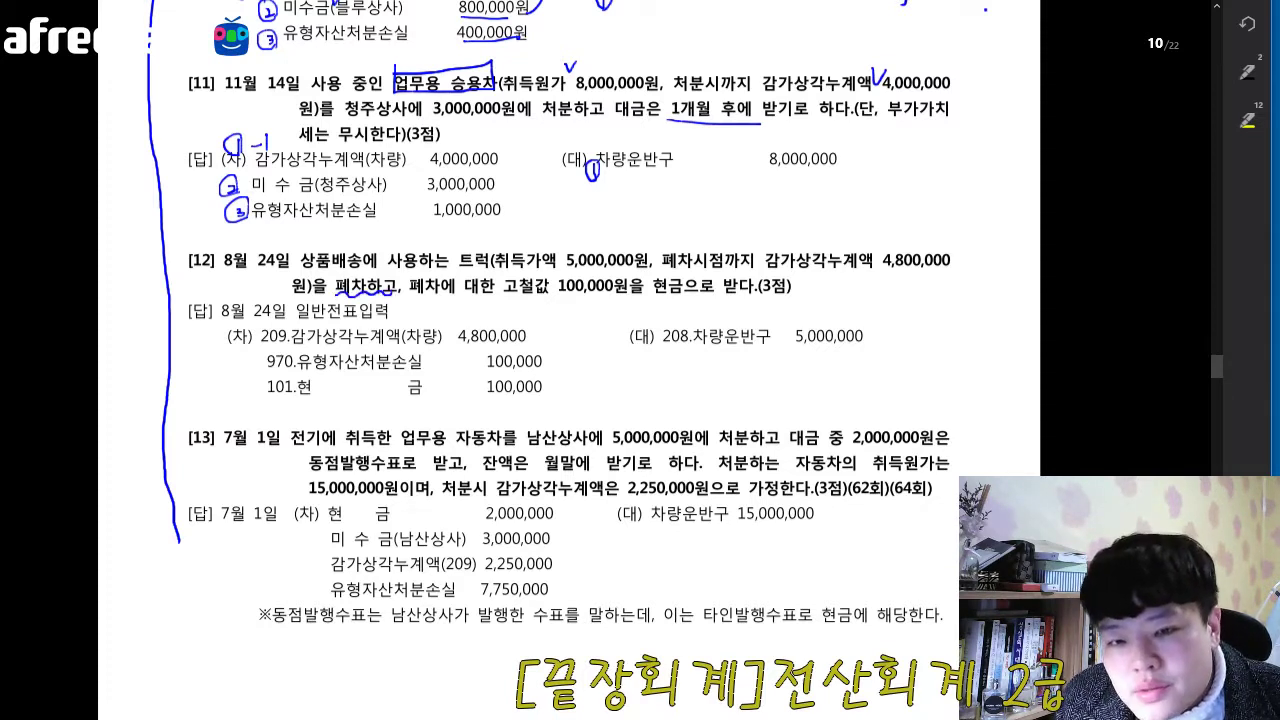